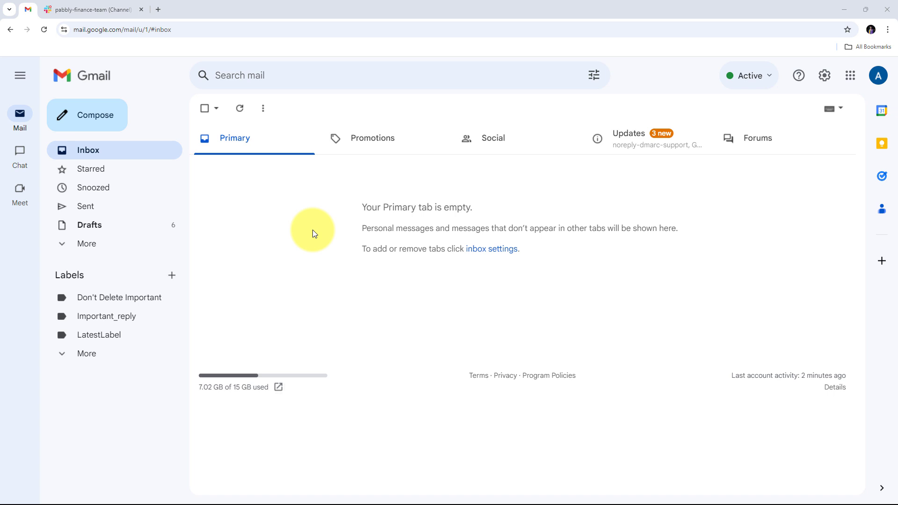
Look over the Gmail inbox and the pabbly-finance-team channel in Slack.
click(120, 6)
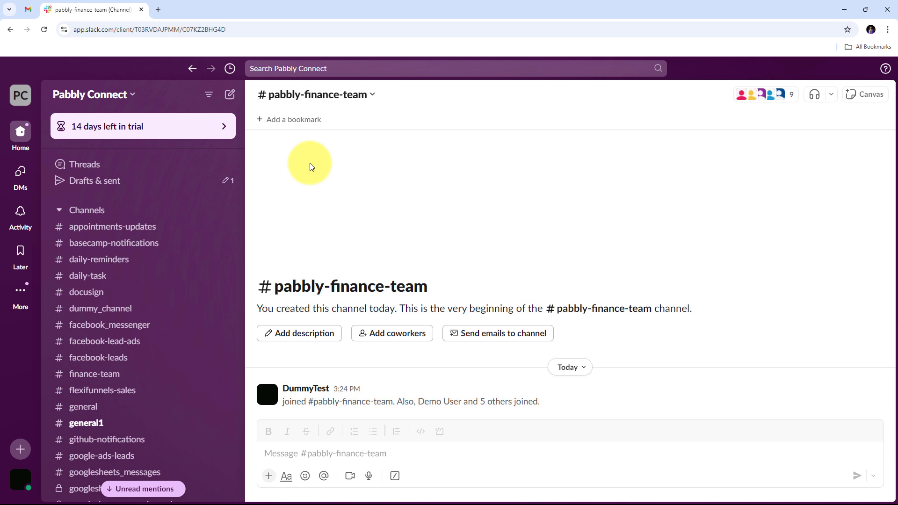
click(29, 10)
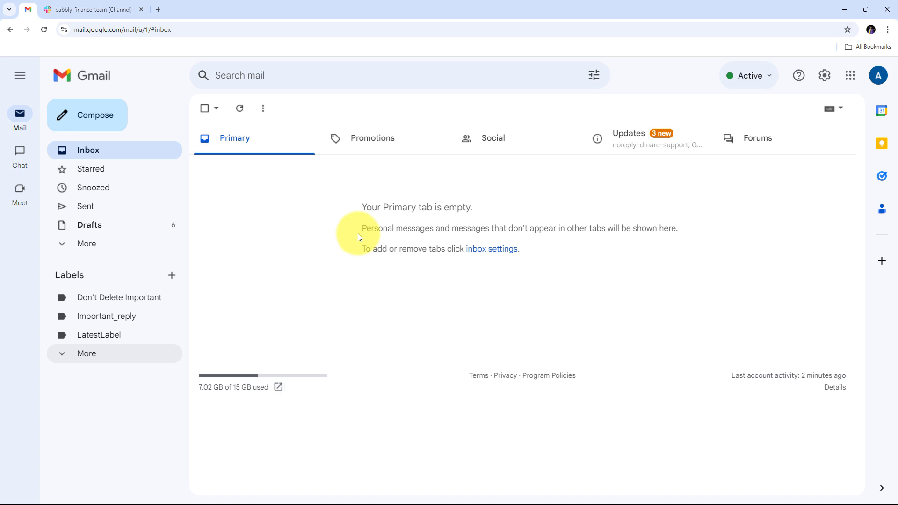
key(ctrl+Tab)
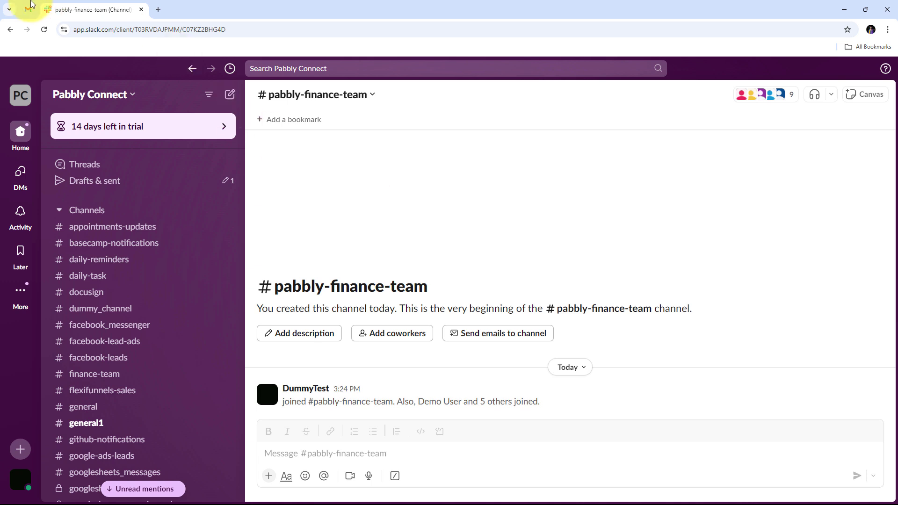
click(28, 9)
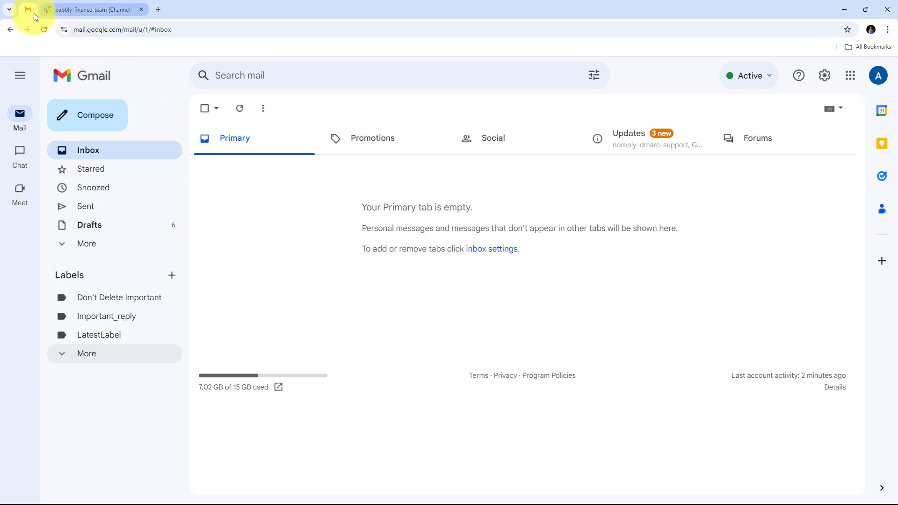
click(123, 14)
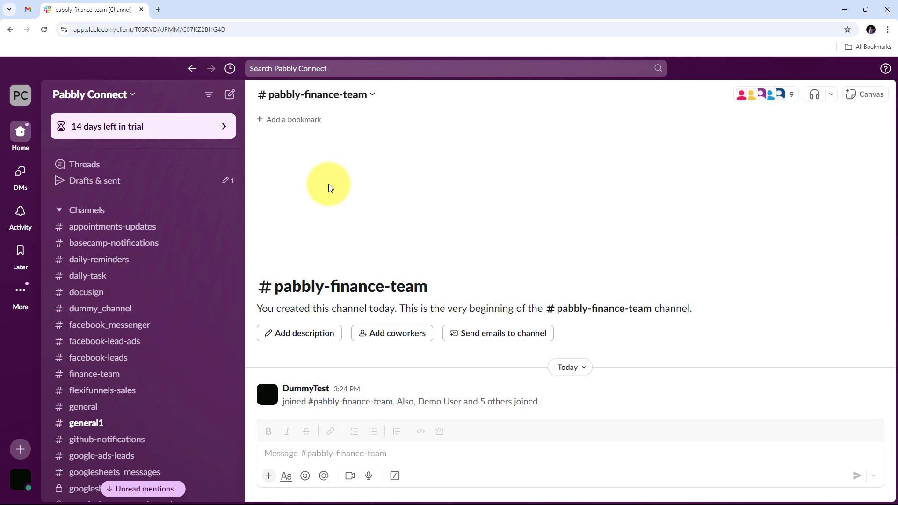
Open pabbly.com/connect in a new browser tab.
click(158, 14)
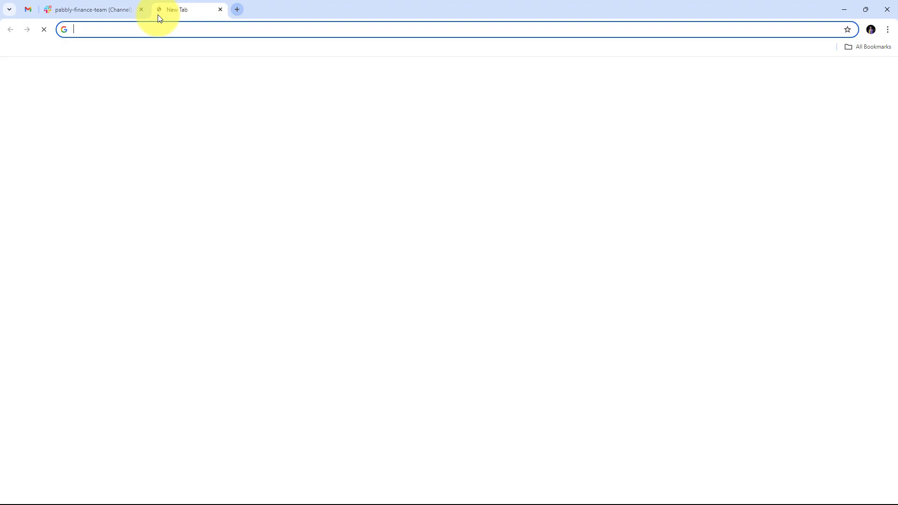
text(pa)
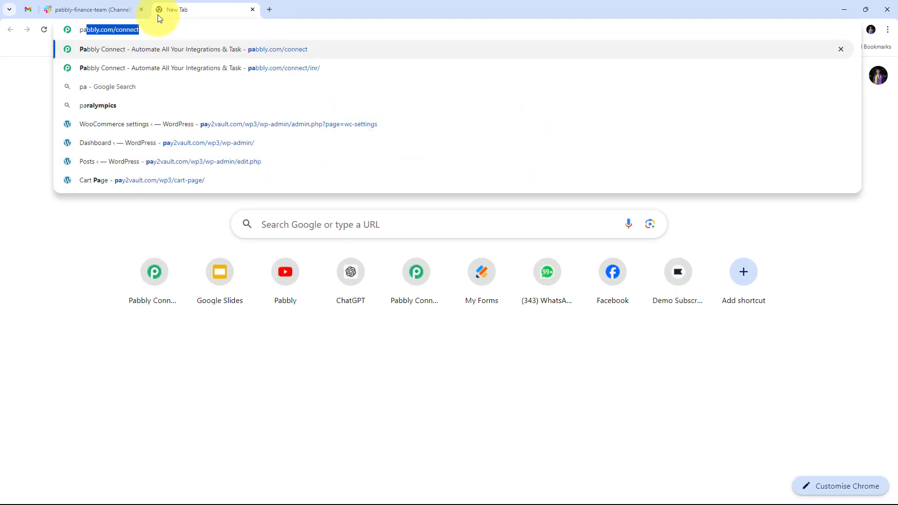
text(bbl)
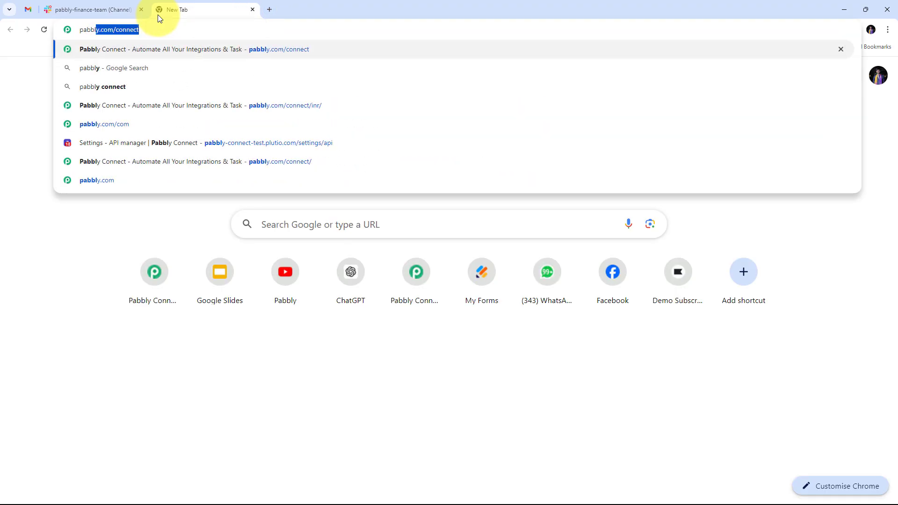
text(y.com)
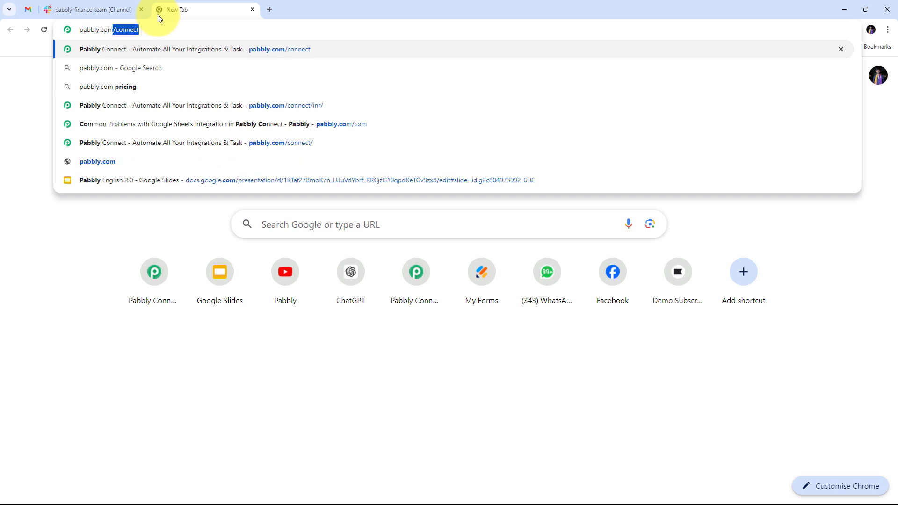
key(Return)
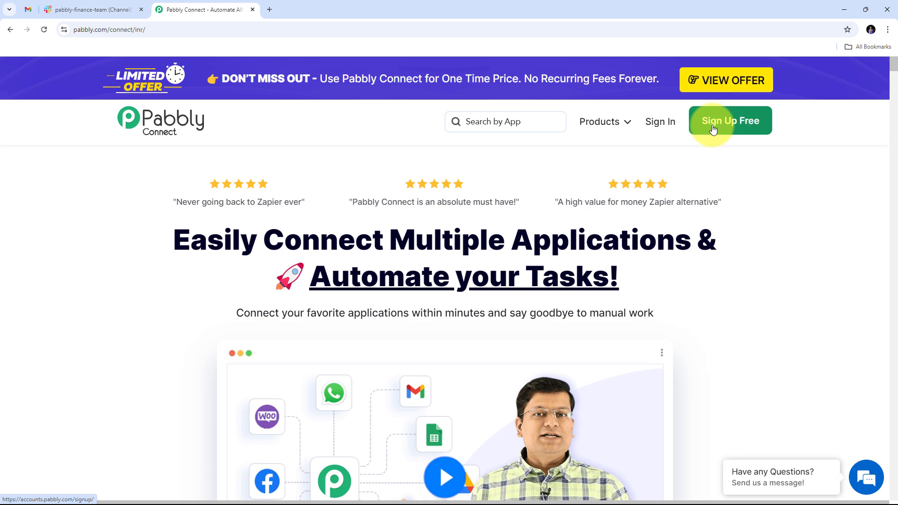
Sign in to the Pabbly account and access the Pabbly Connect application.
click(667, 126)
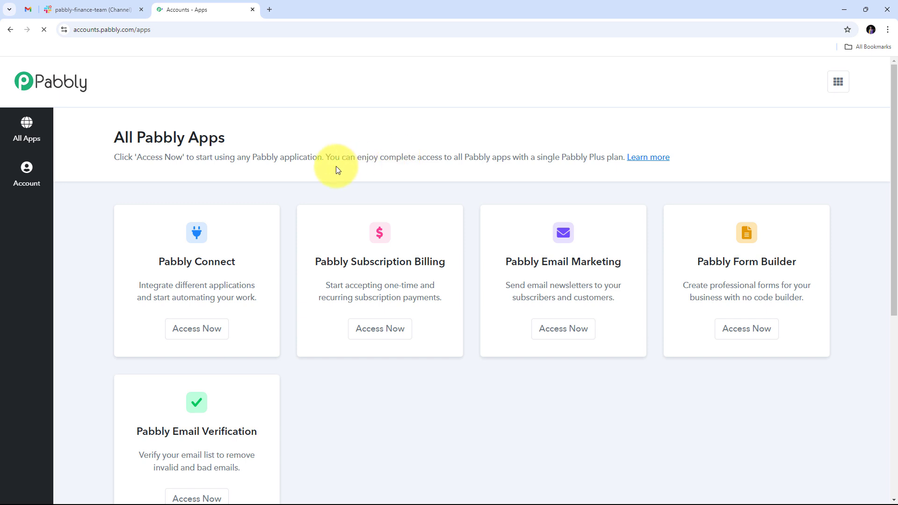
scroll(80, 234, down, 1)
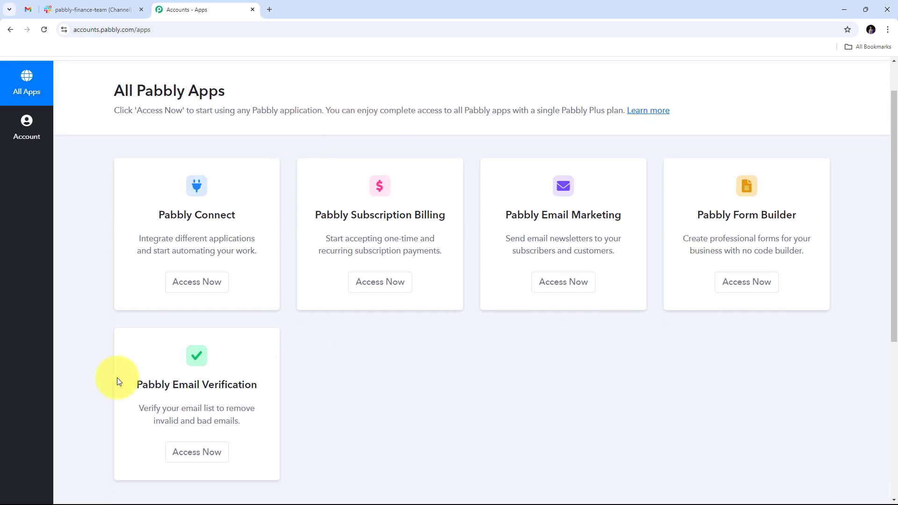
drag(159, 216, 257, 214)
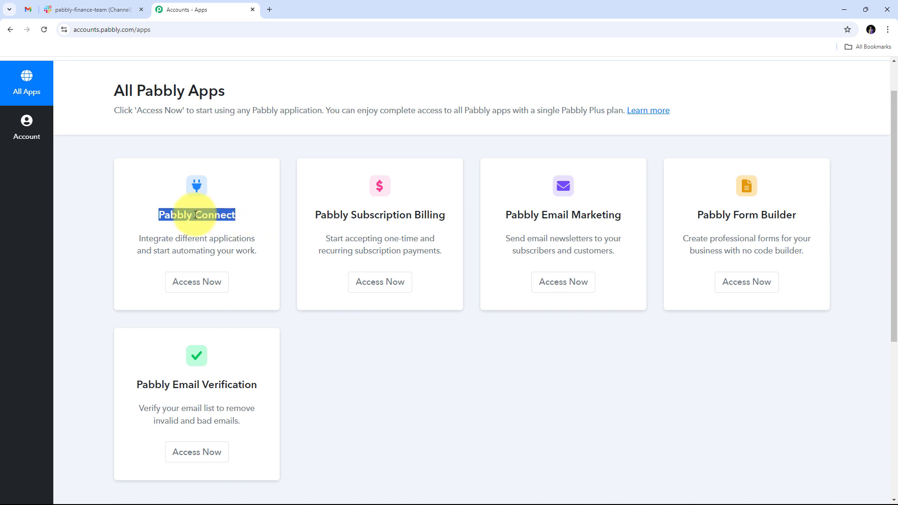
click(195, 283)
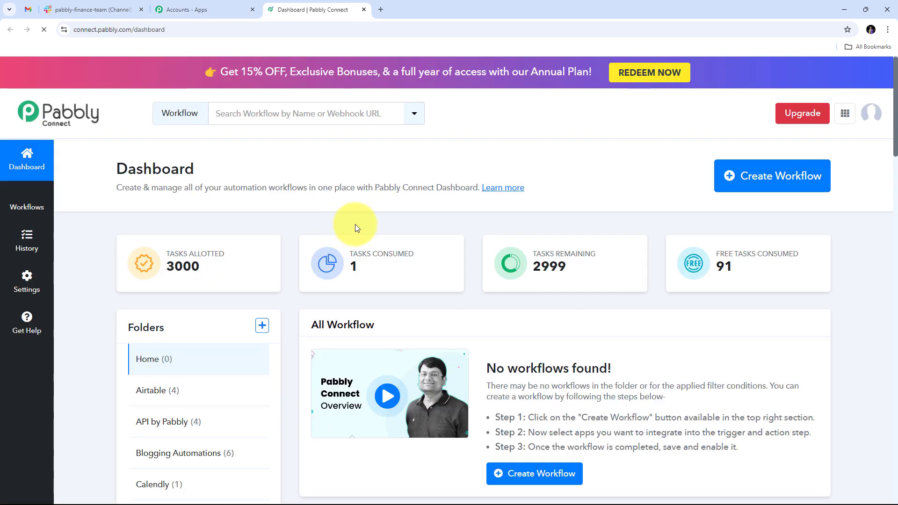
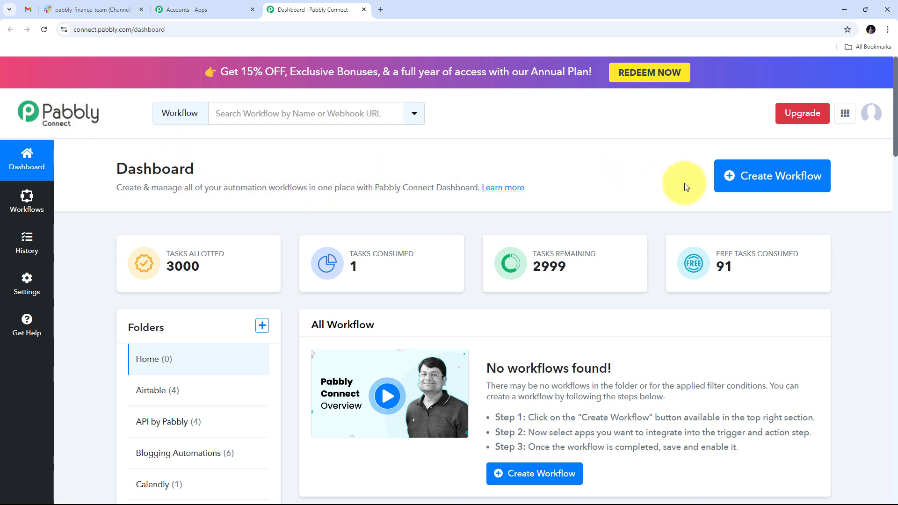
Create a workflow named "Send Specific Emails to Slack Channel" in the Gmail folder.
click(767, 184)
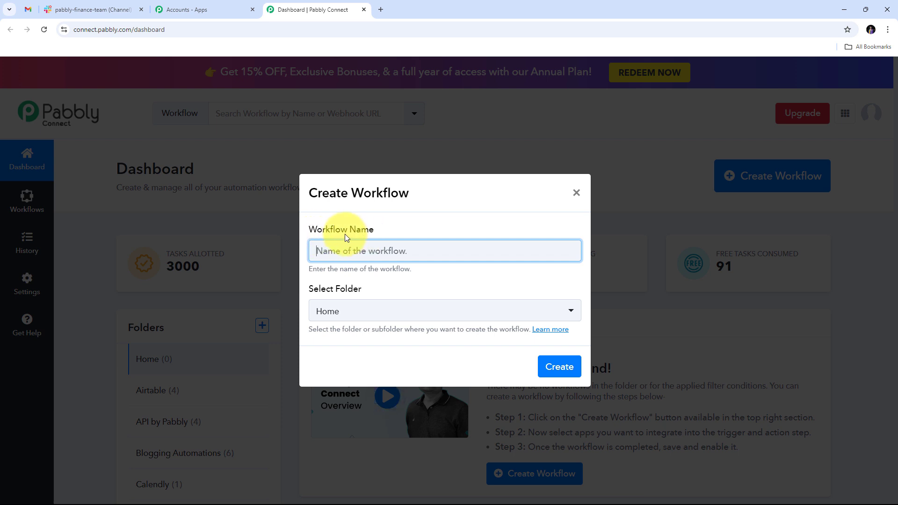
text(Send Specific Emails to Slack Channel)
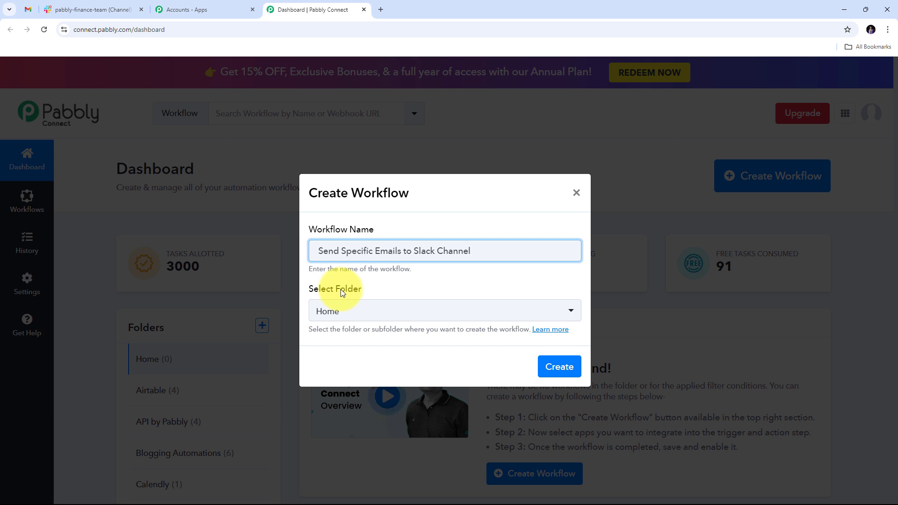
click(512, 317)
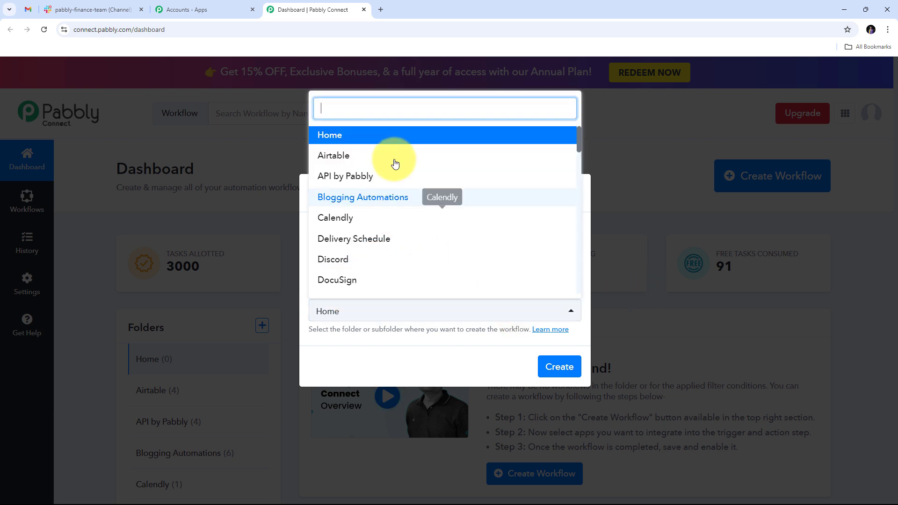
scroll(396, 169, down, 5)
scroll(395, 170, down, 1)
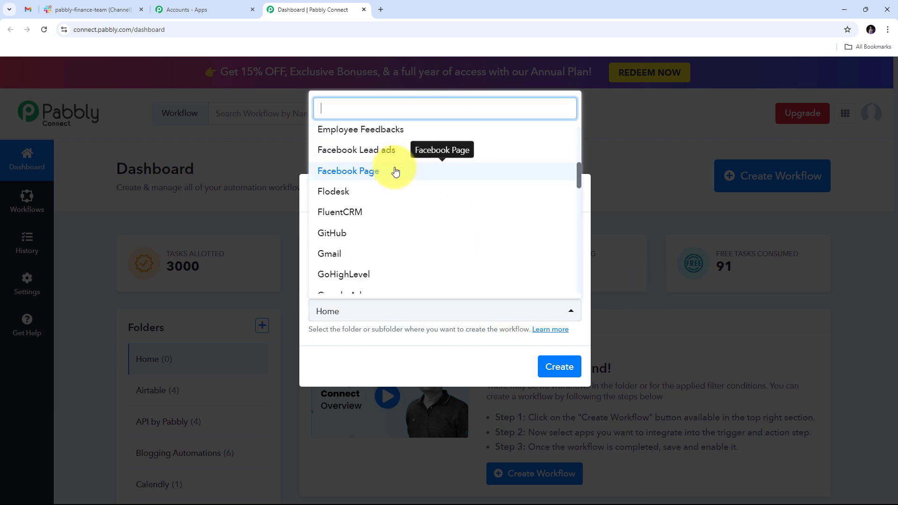
scroll(395, 171, down, 2)
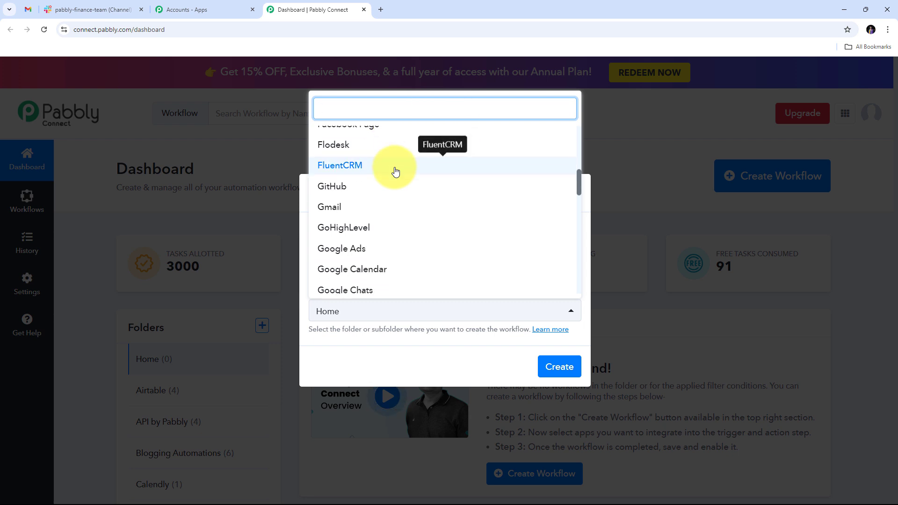
click(341, 209)
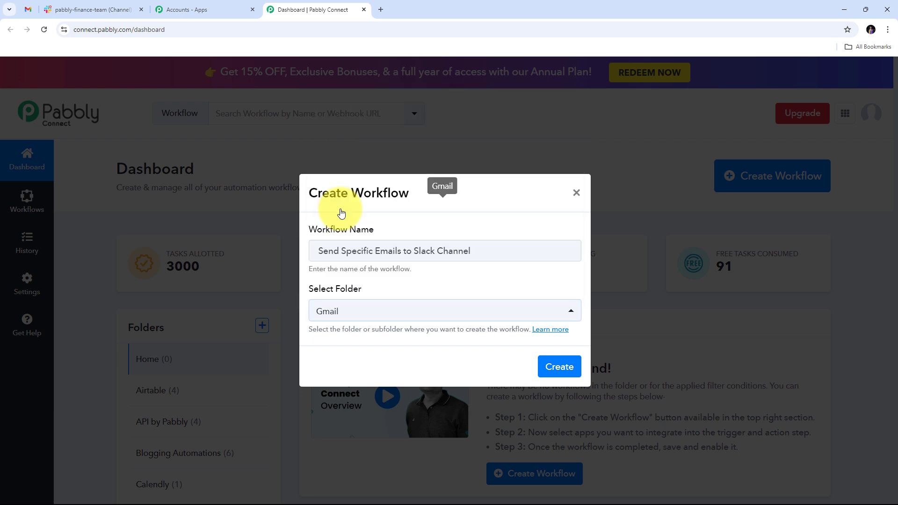
click(554, 367)
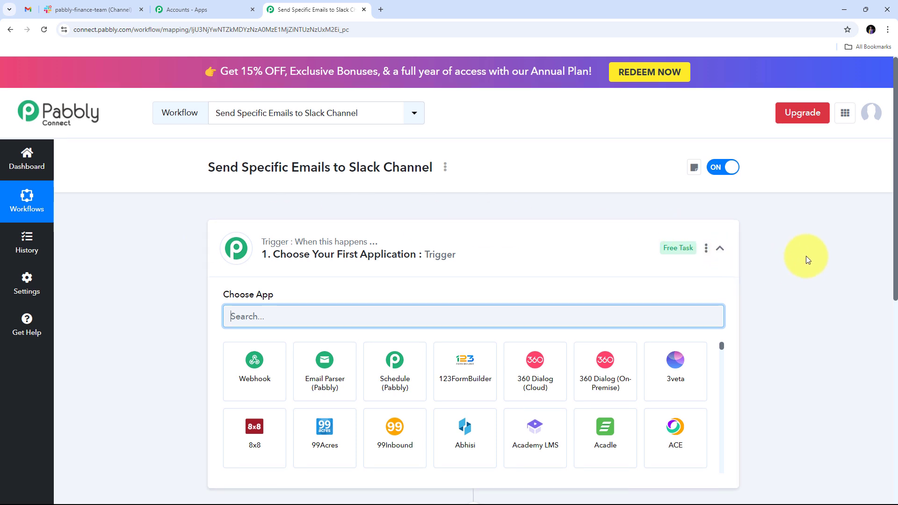
Set the workflow's trigger to Email Parser (Pabbly) with the New Email event and copy its parser email address.
scroll(806, 256, down, 1)
scroll(806, 256, down, 2)
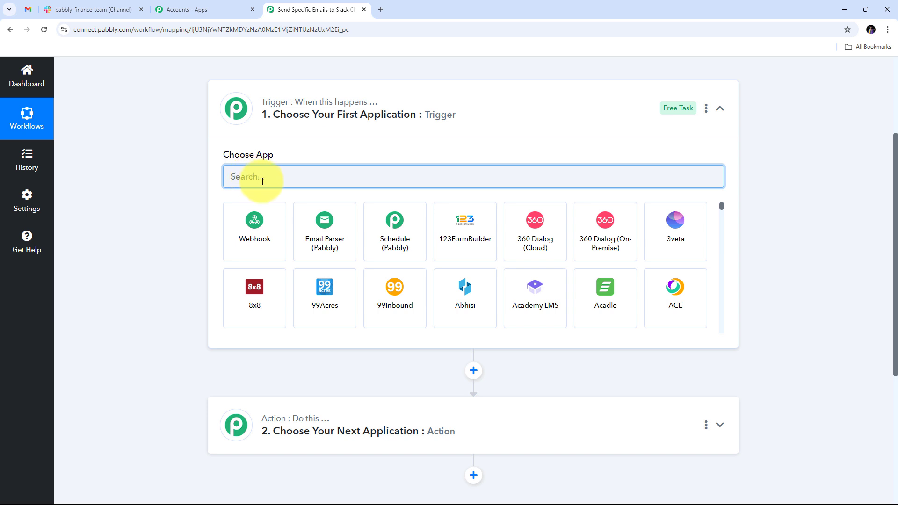
click(329, 233)
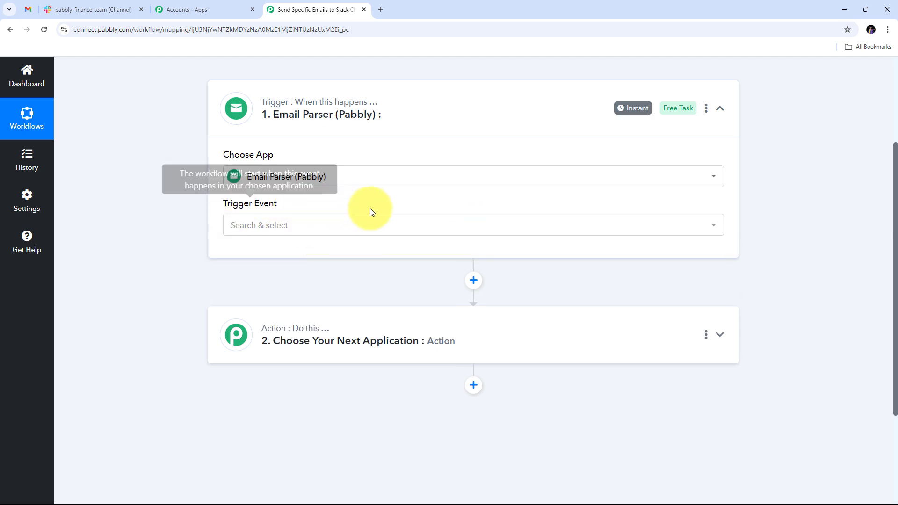
click(453, 226)
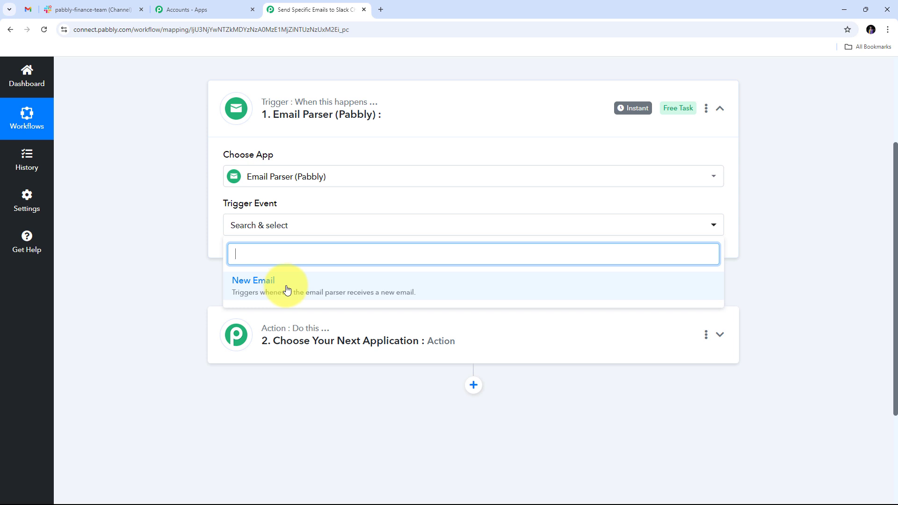
click(336, 290)
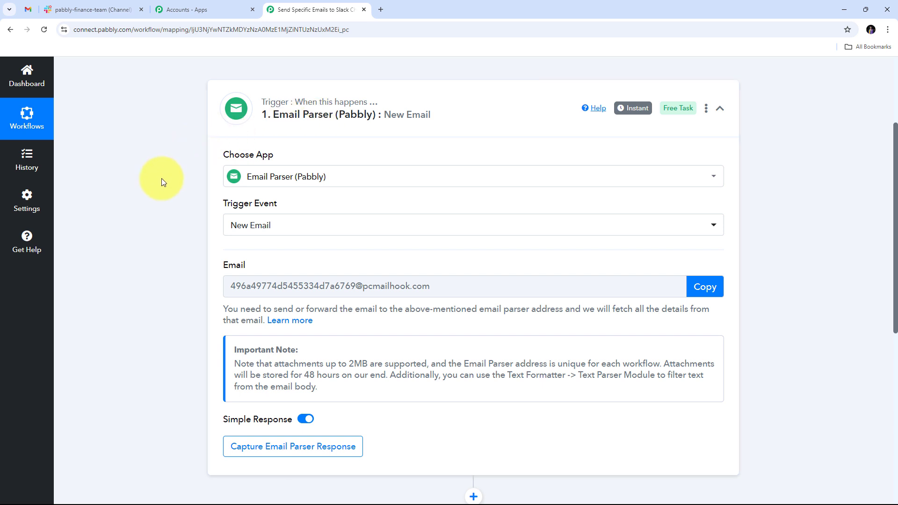
drag(226, 263, 260, 267)
click(704, 288)
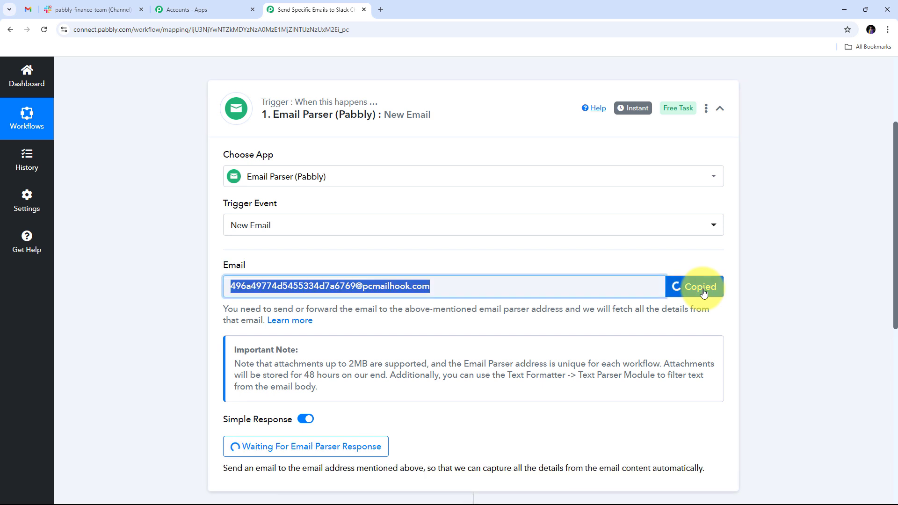
Switch to Gmail and open its full settings for Forwarding and POP/IMAP.
click(28, 10)
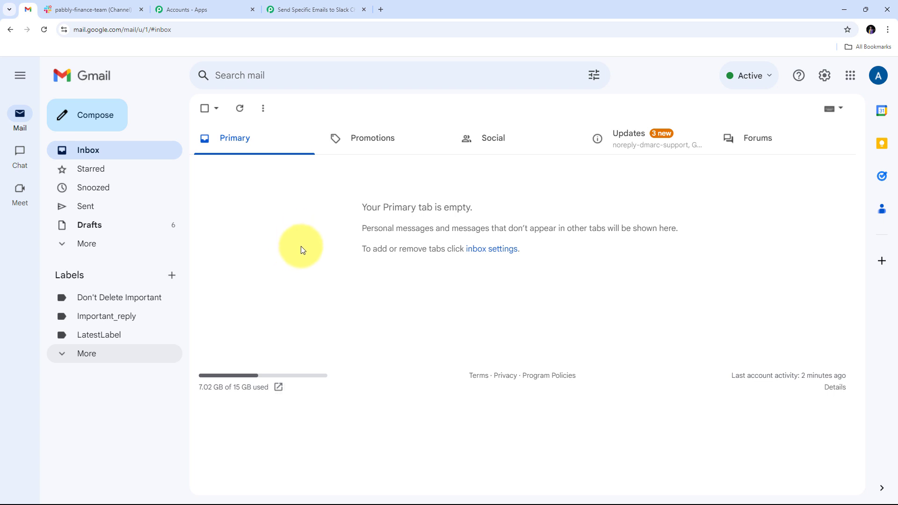
click(824, 80)
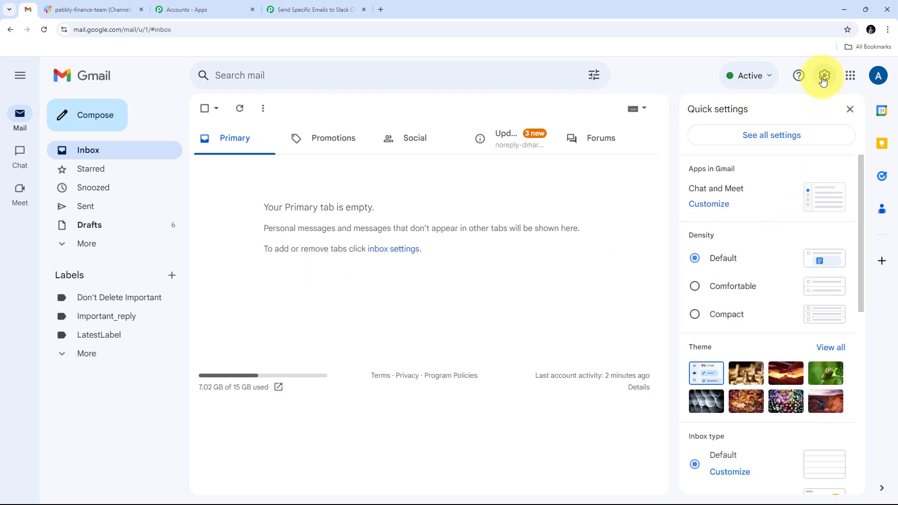
click(765, 142)
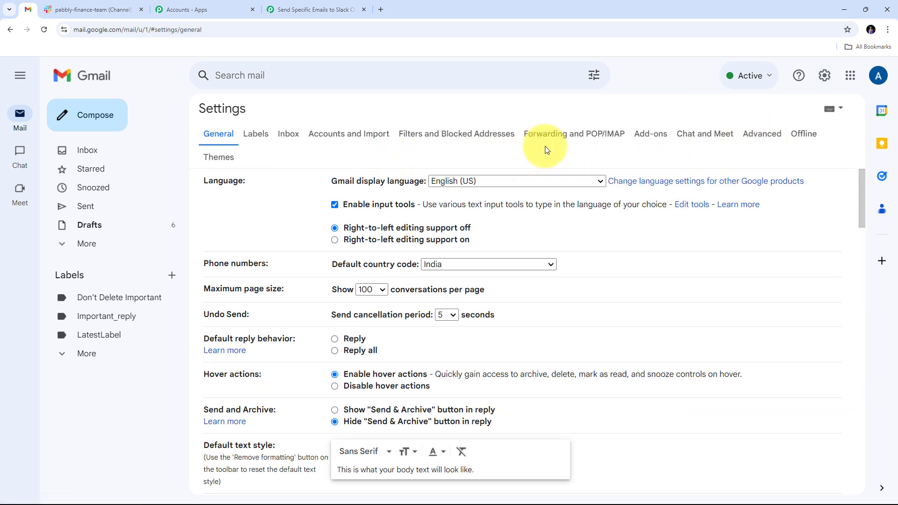
click(588, 139)
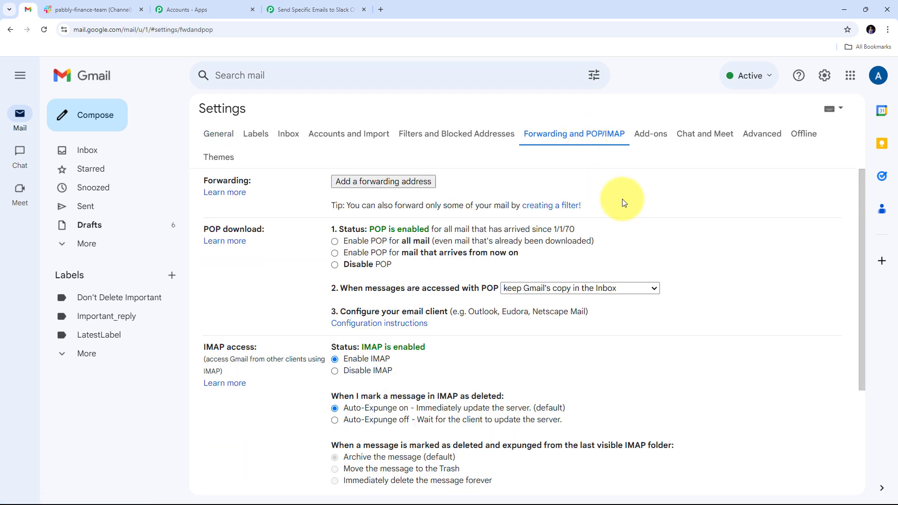
Add the copied parser email address as a Gmail forwarding address and send its confirmation request.
click(389, 184)
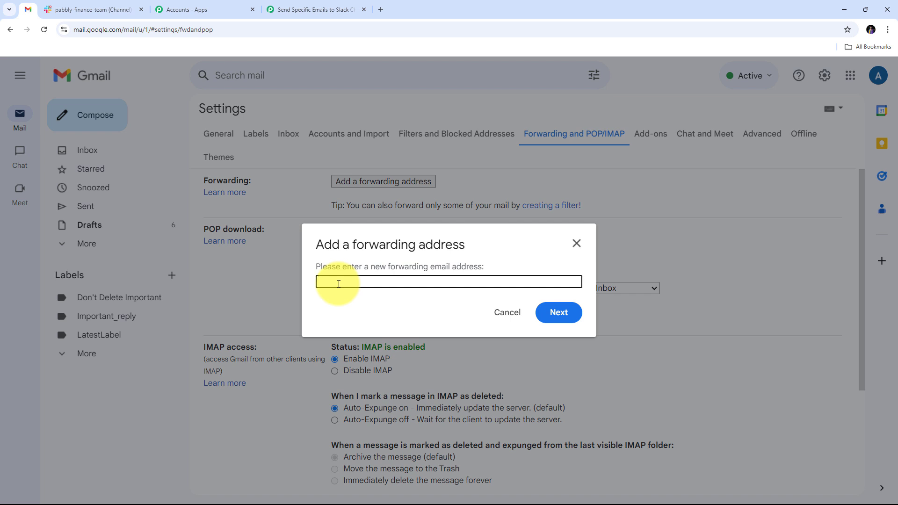
right_click(334, 284)
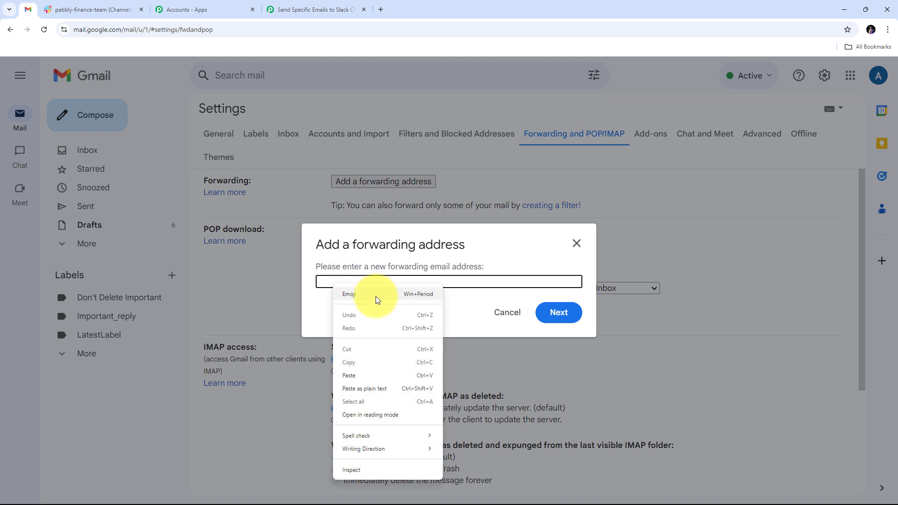
click(356, 370)
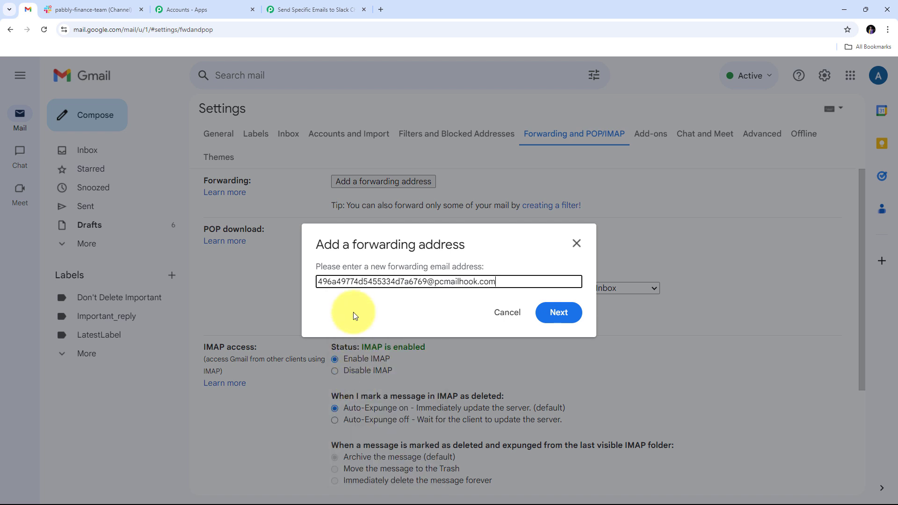
click(552, 314)
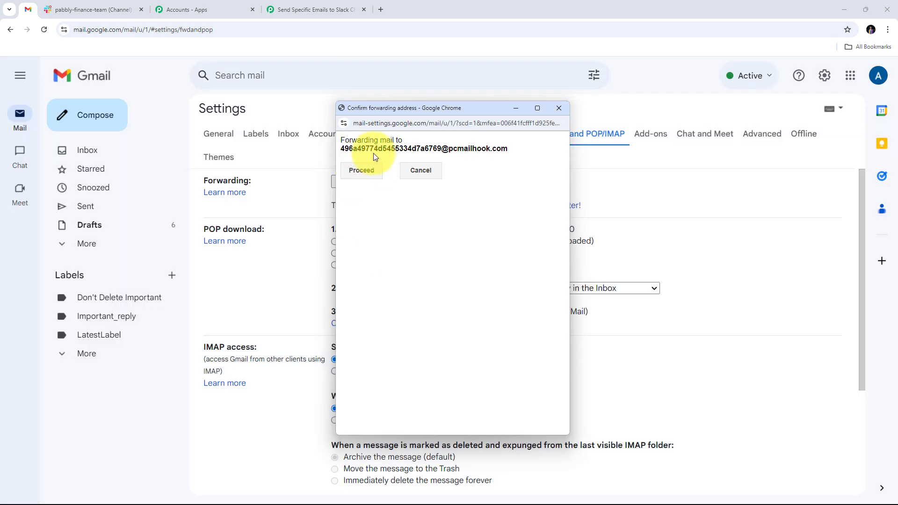
click(365, 169)
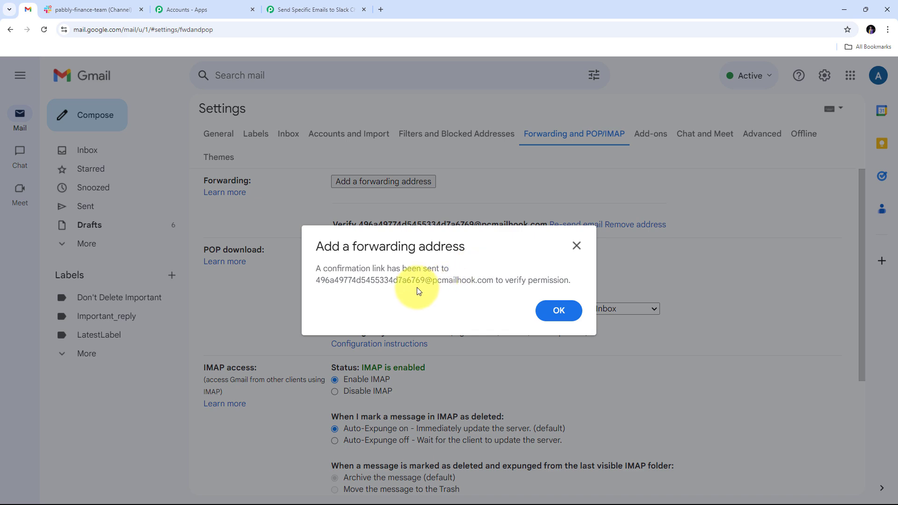
click(560, 312)
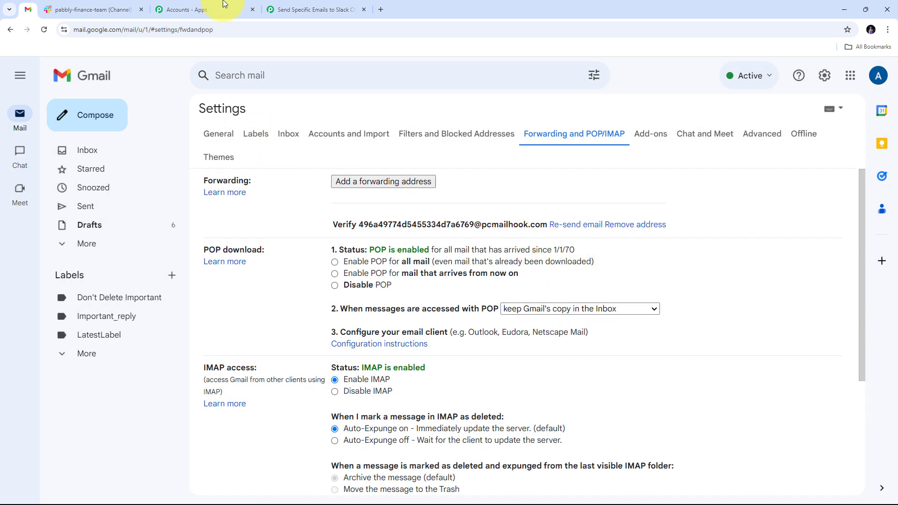
Switch to the Pabbly Connect workflow and copy the Gmail forwarding confirmation link from the captured response's Body Text.
click(308, 9)
scroll(831, 184, down, 5)
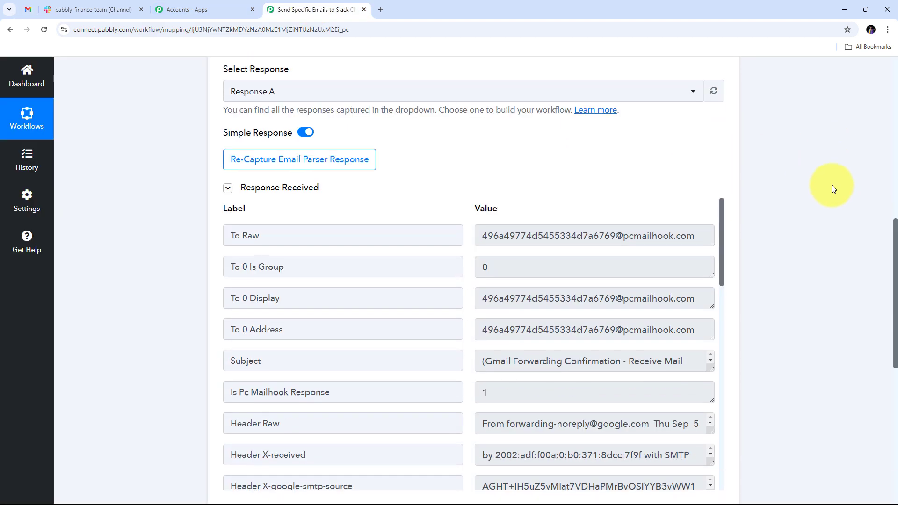
scroll(831, 189, down, 1)
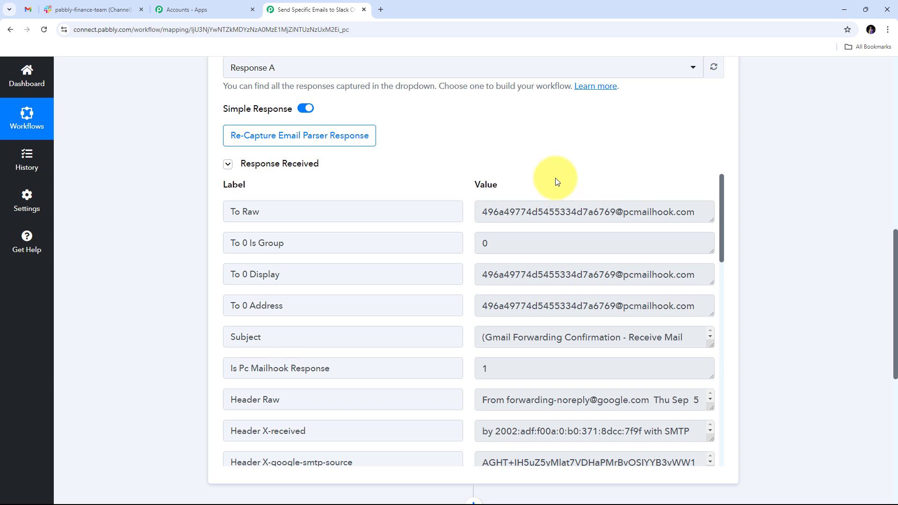
drag(722, 195, 722, 412)
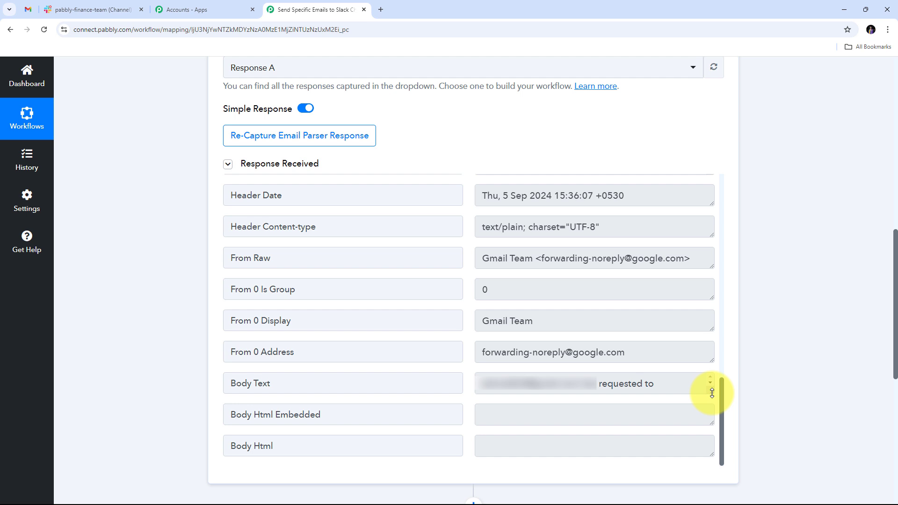
drag(712, 393, 716, 464)
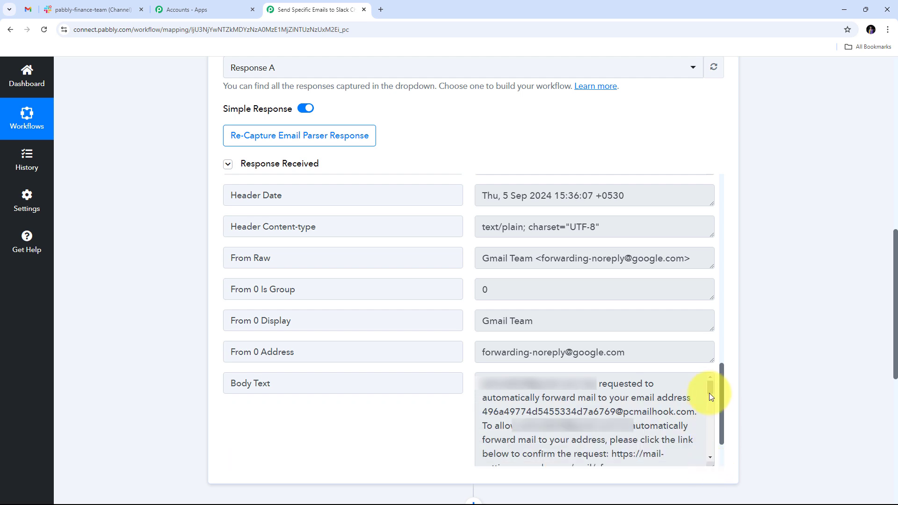
scroll(712, 390, down, 2)
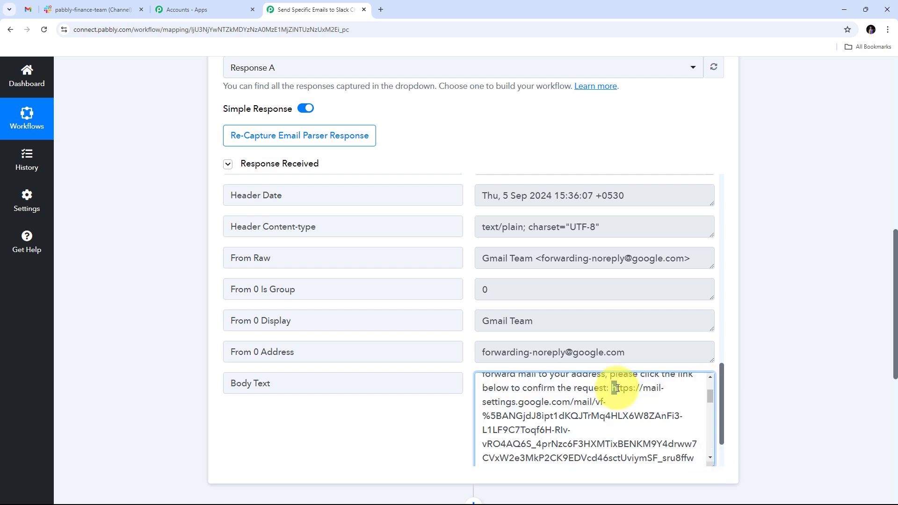
drag(611, 387, 555, 384)
scroll(594, 412, up, 3)
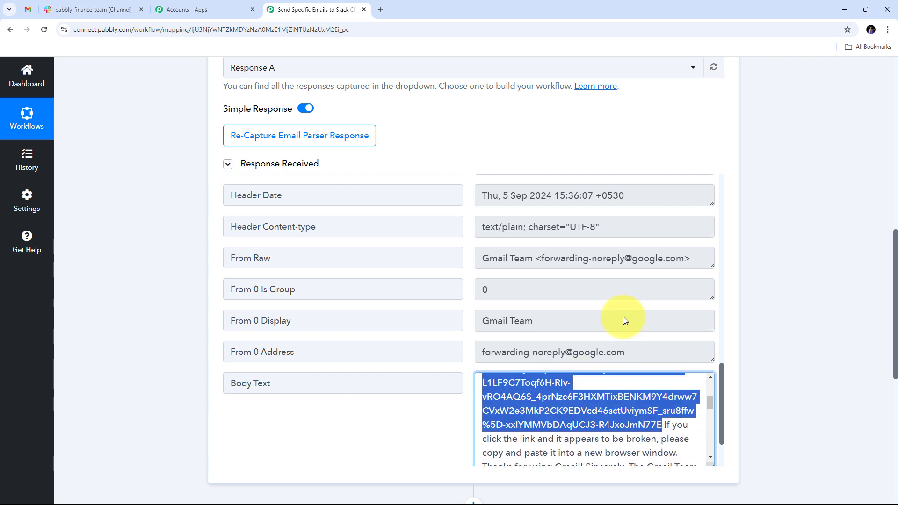
Open the copied confirmation link in a new browser tab and confirm mail forwarding to the parser address.
click(381, 9)
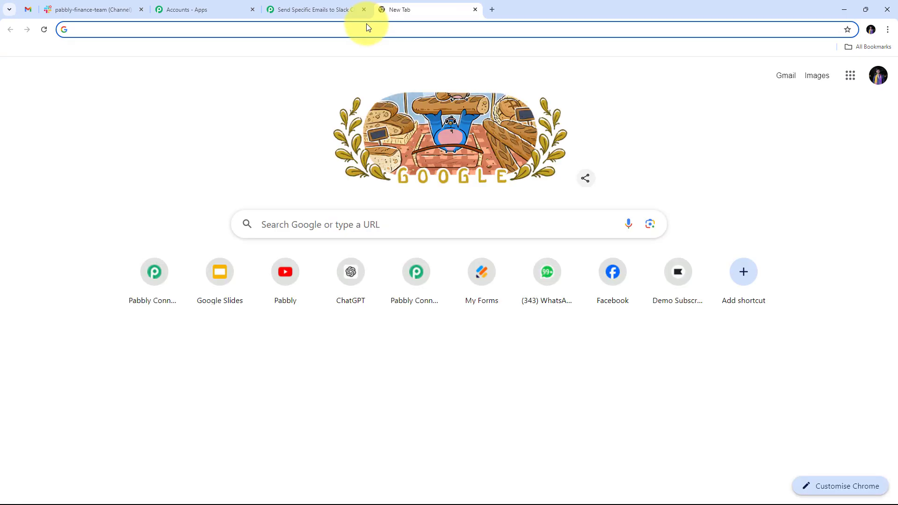
key(ctrl+v)
key(Return)
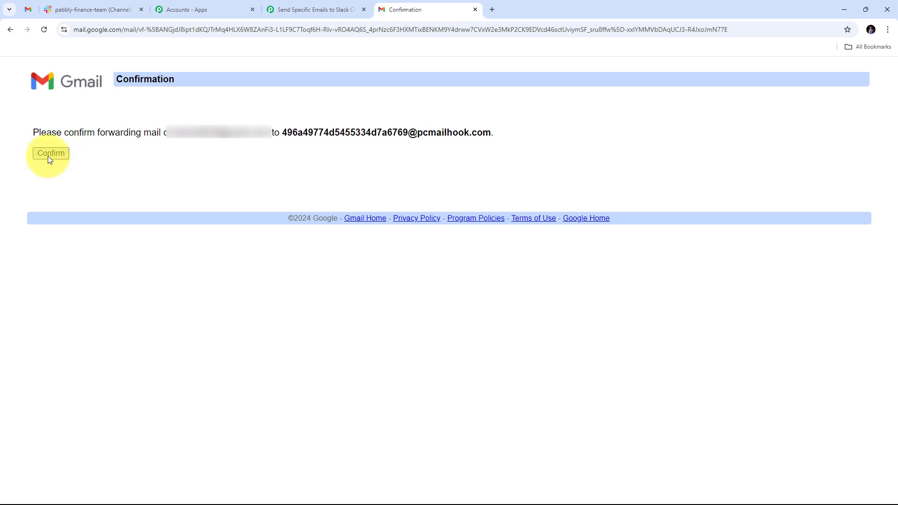
click(49, 156)
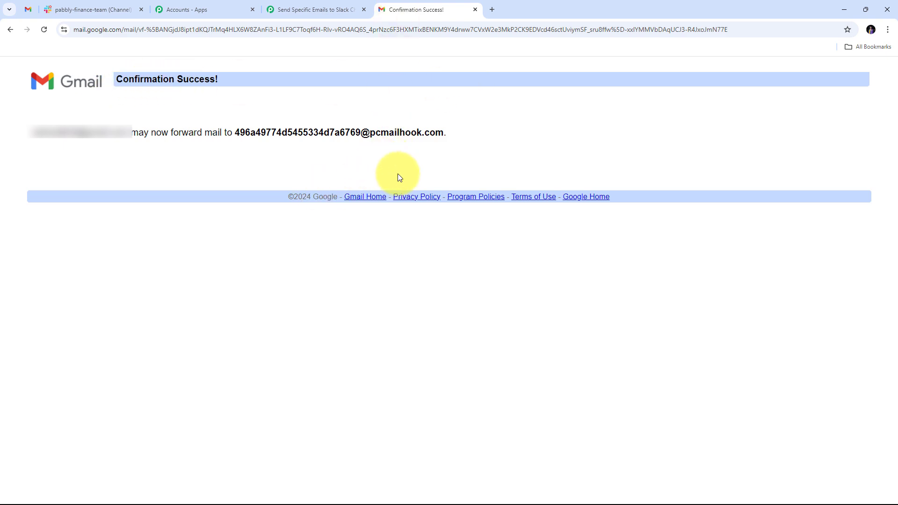
Reload Gmail's forwarding settings and save forwarding a copy of incoming mail to the parser address while keeping Gmail's copy in the Inbox.
click(26, 11)
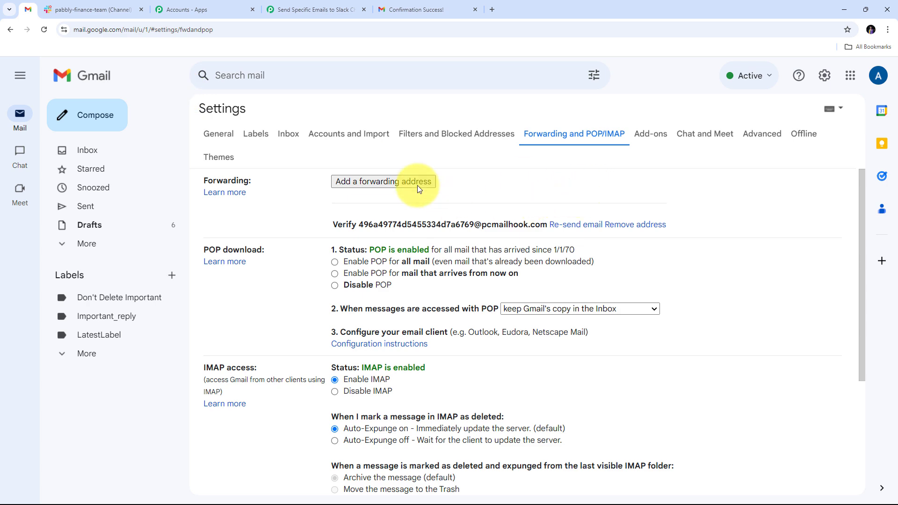
click(44, 30)
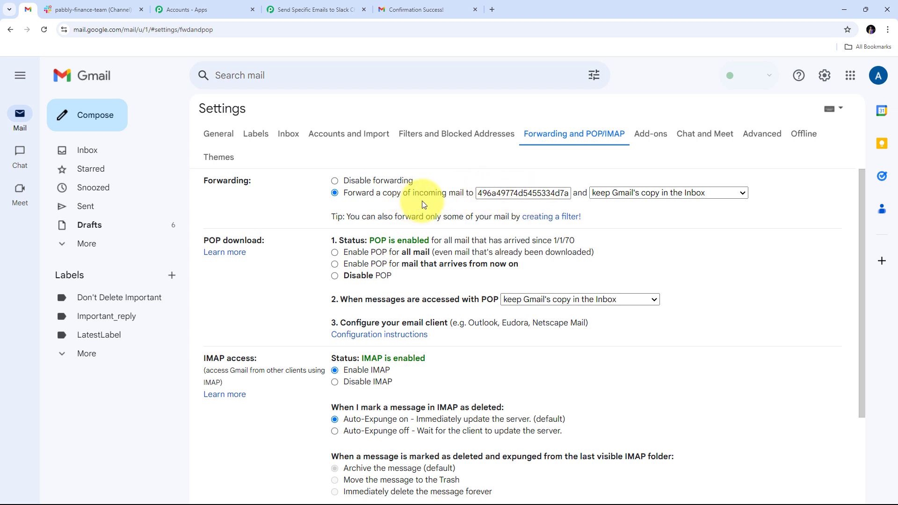
scroll(455, 200, down, 3)
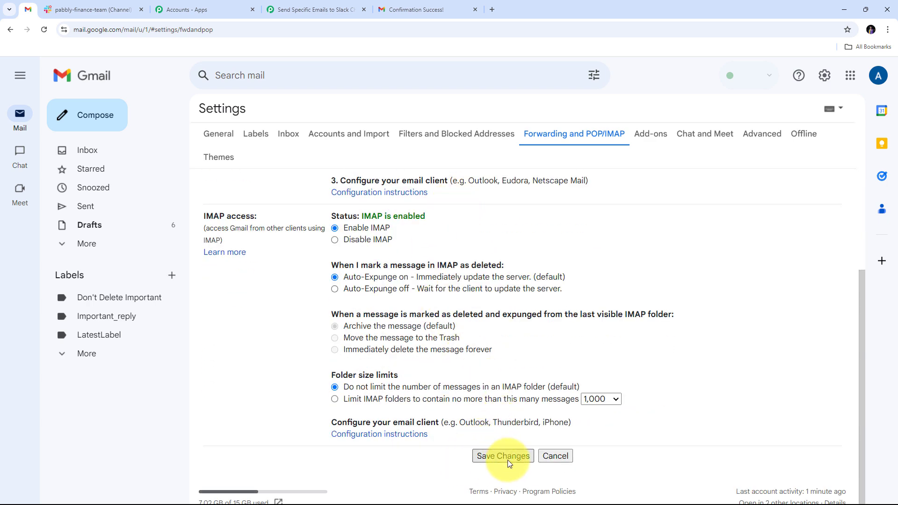
click(509, 459)
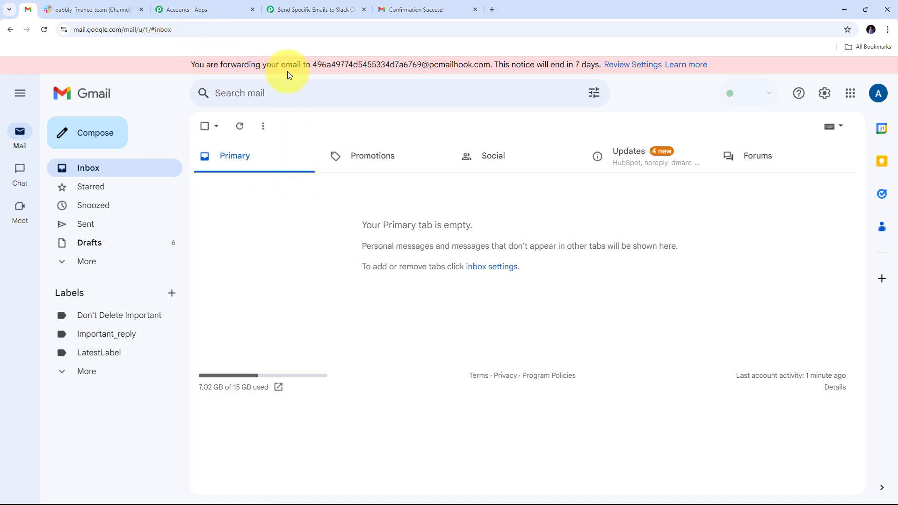
Return to the Pabbly Connect workflow and start recapturing the Email Parser response.
click(299, 10)
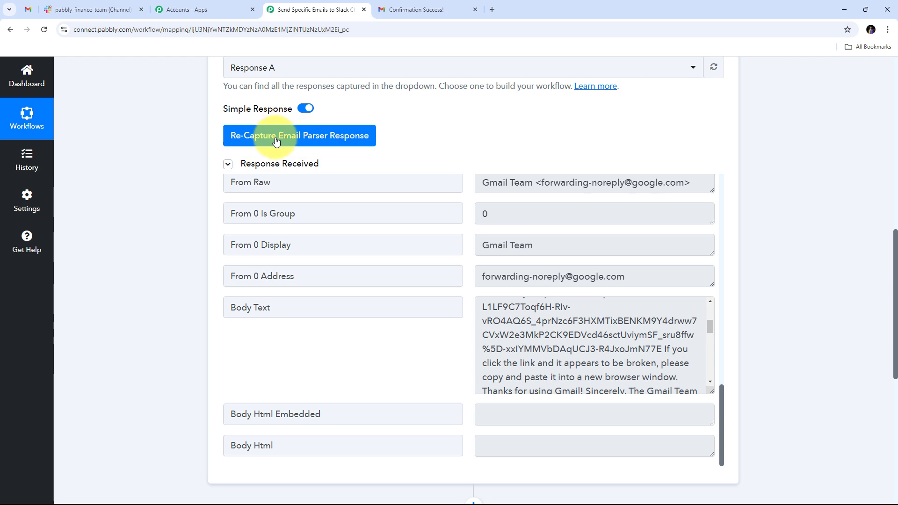
click(300, 141)
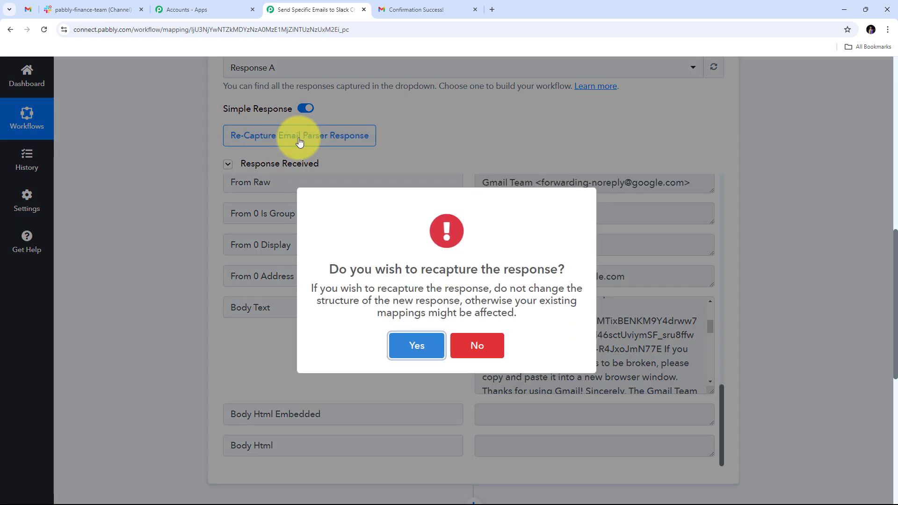
click(416, 351)
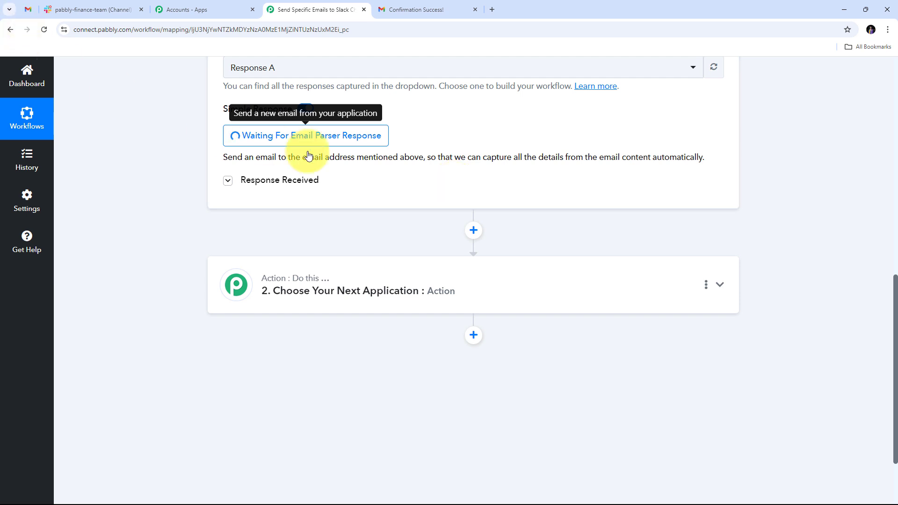
Switch to Gmail, open the new invoice payment confirmation email and examine its subject, greeting, payment details and attachment.
click(31, 13)
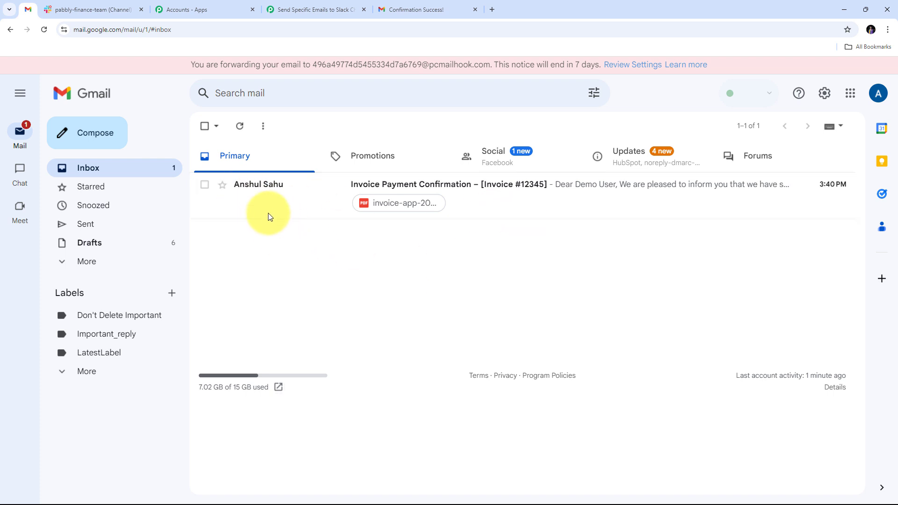
click(470, 190)
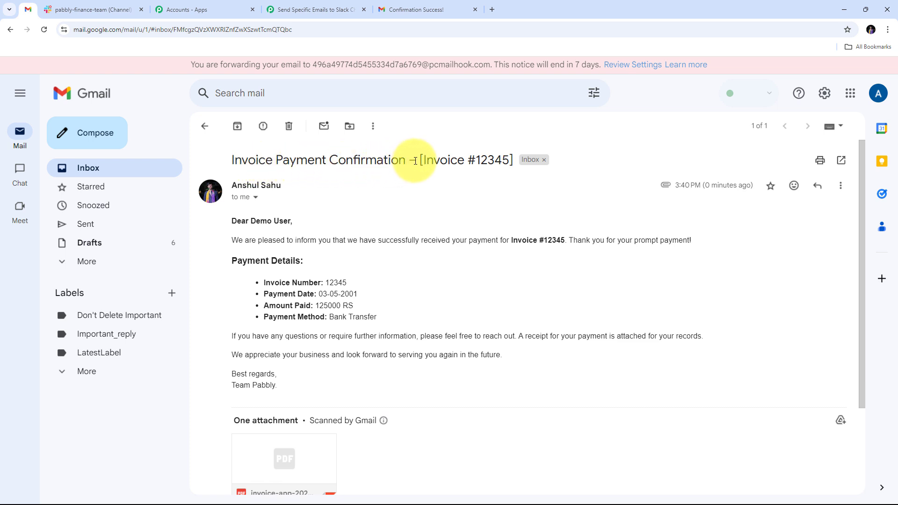
drag(421, 159, 512, 161)
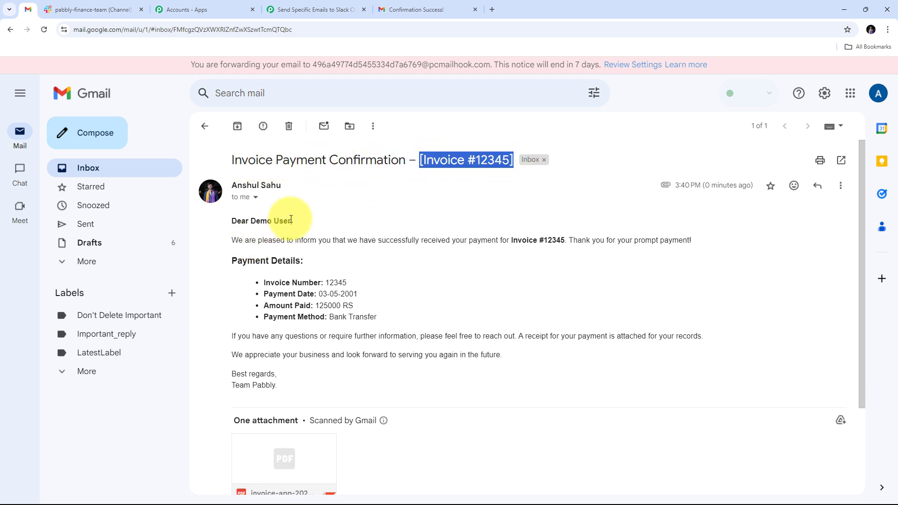
scroll(291, 219, down, 1)
drag(315, 259, 370, 259)
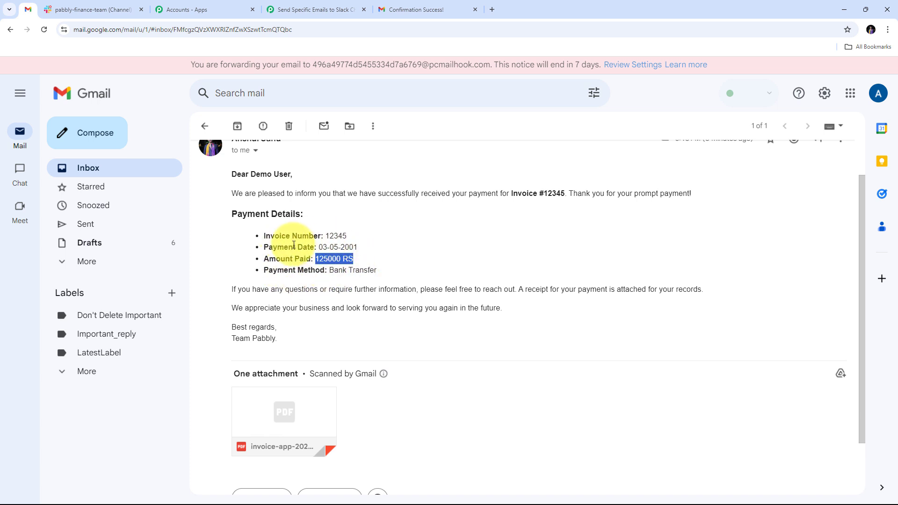
scroll(317, 263, up, 1)
drag(249, 221, 290, 222)
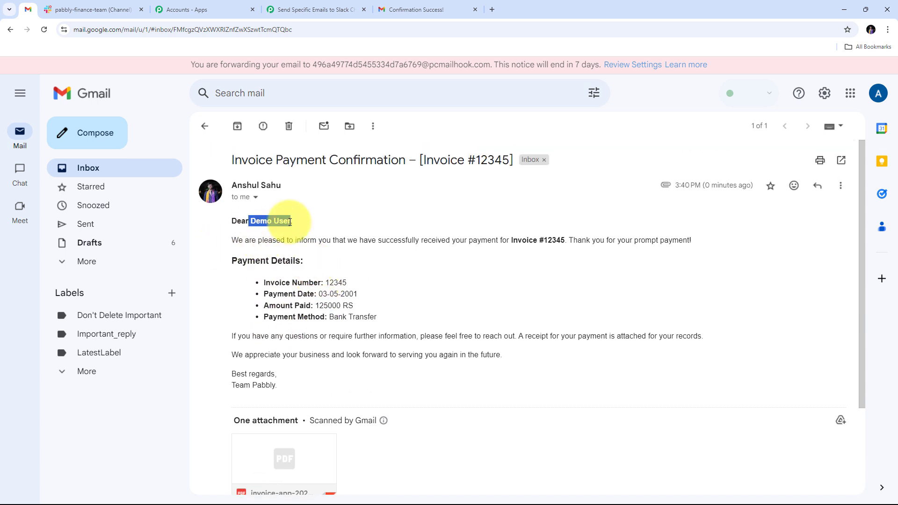
click(259, 227)
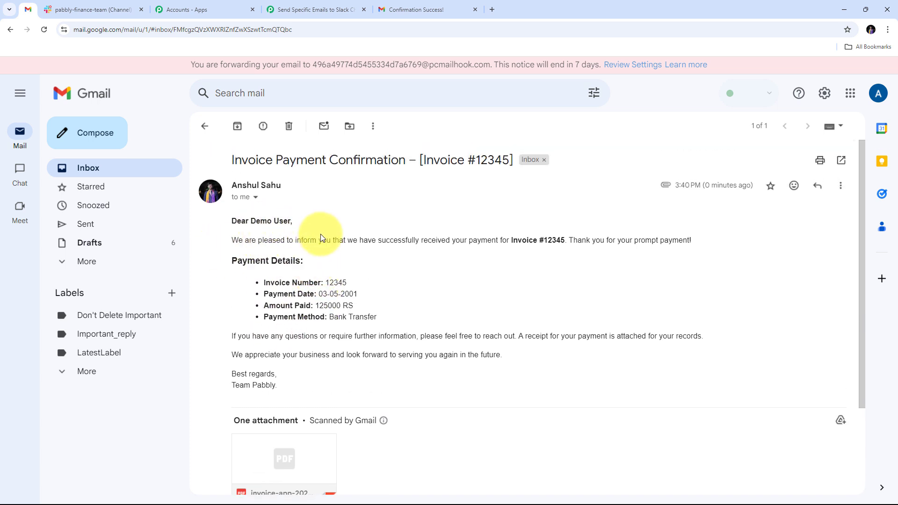
scroll(336, 229, down, 1)
scroll(388, 300, down, 1)
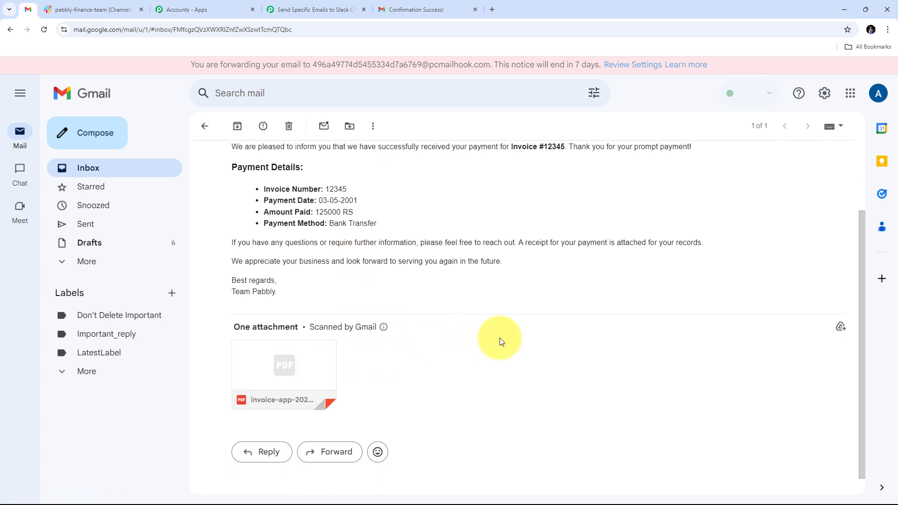
scroll(436, 338, up, 2)
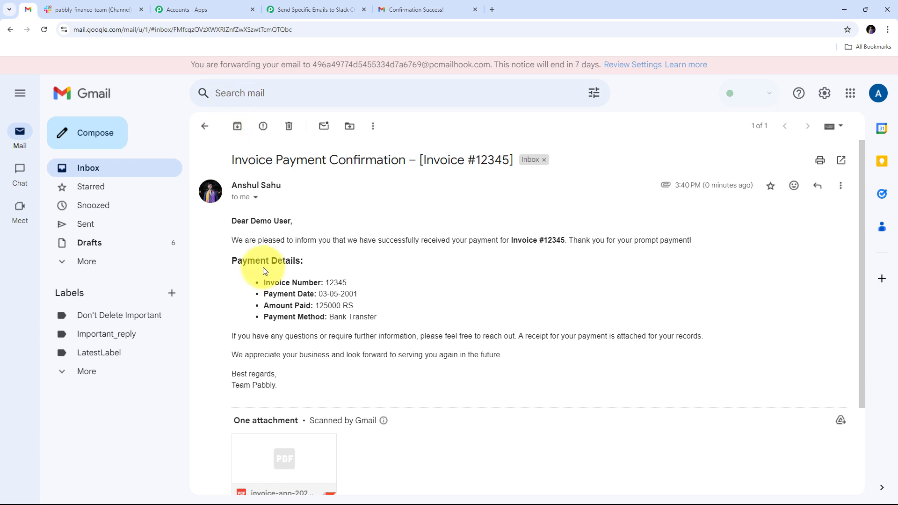
Go back to the Pabbly Connect workflow and check the subject and full Body Text in the recaptured email response.
click(312, 9)
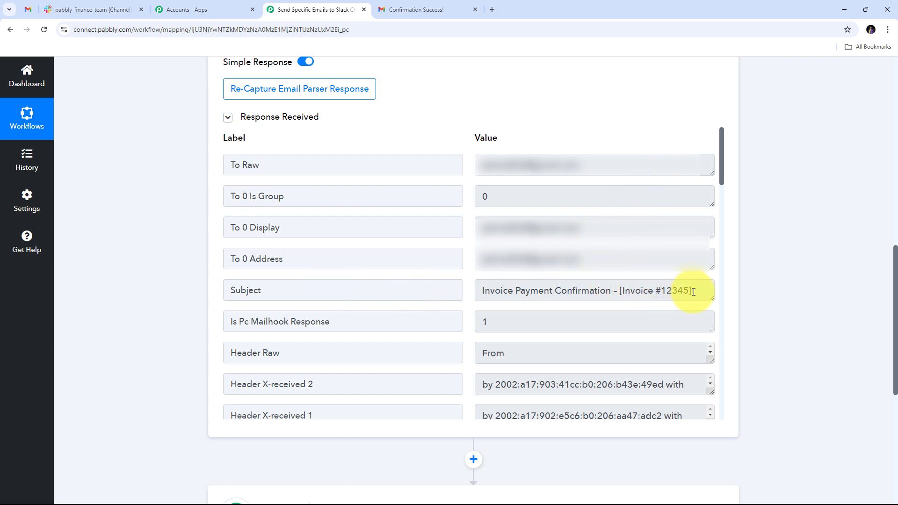
drag(696, 290, 427, 273)
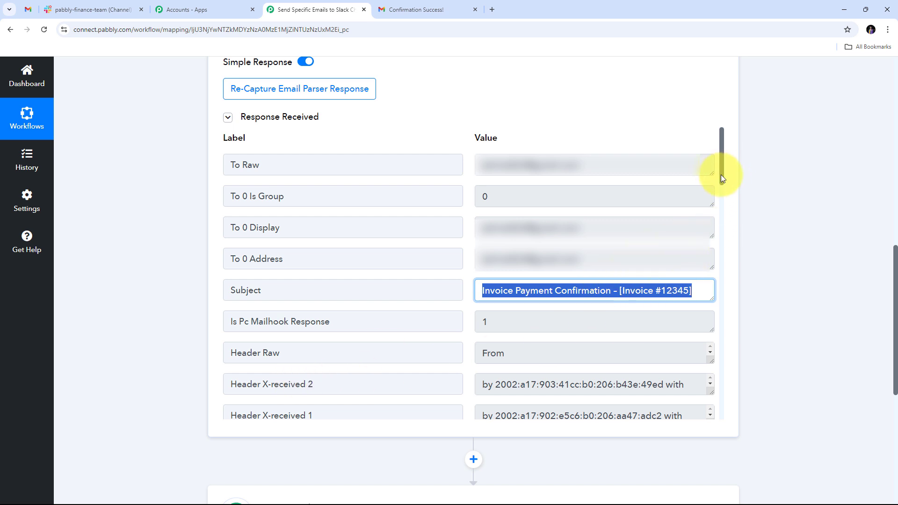
drag(721, 178, 721, 399)
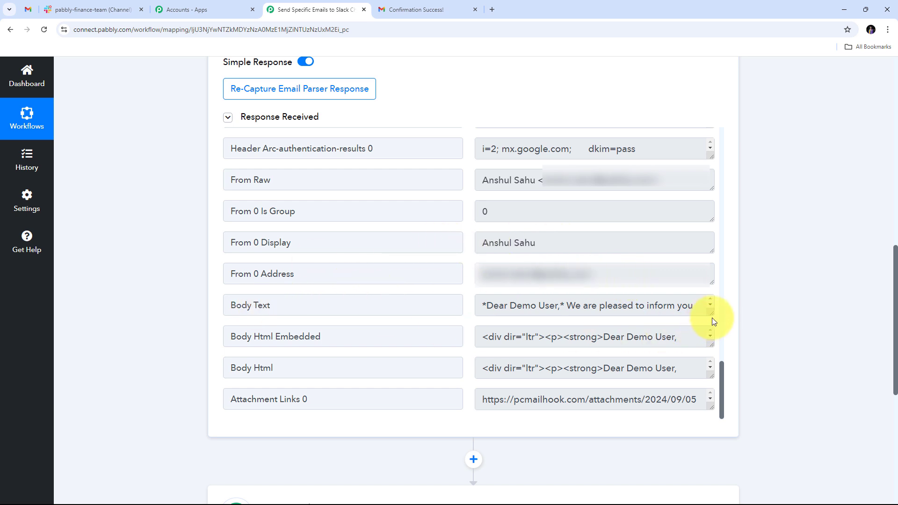
drag(712, 315, 702, 400)
scroll(521, 339, down, 3)
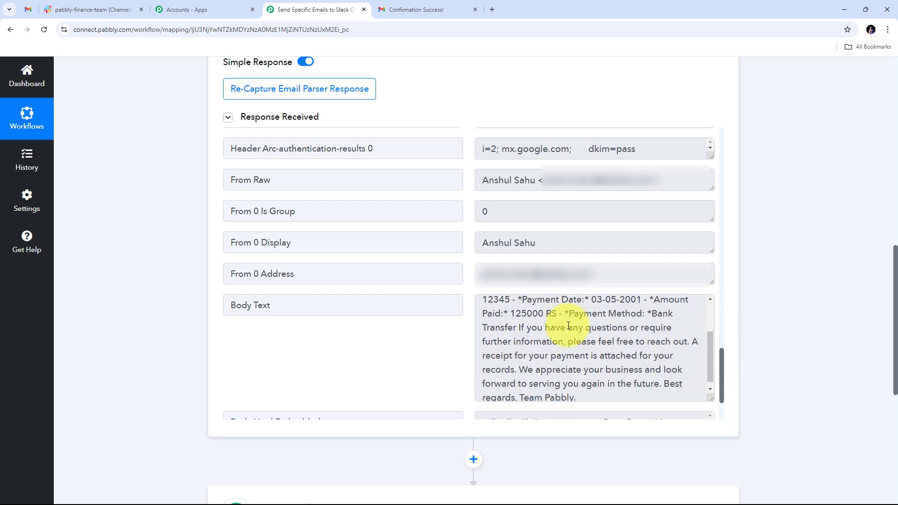
scroll(505, 327, up, 3)
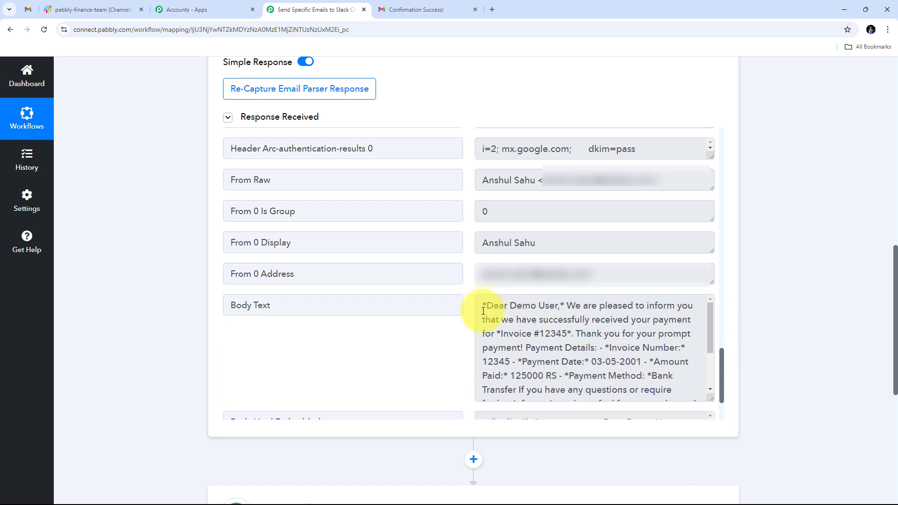
Check the Attachment Links 0 URL and the Subject value in the captured Email Parser response.
scroll(501, 361, down, 5)
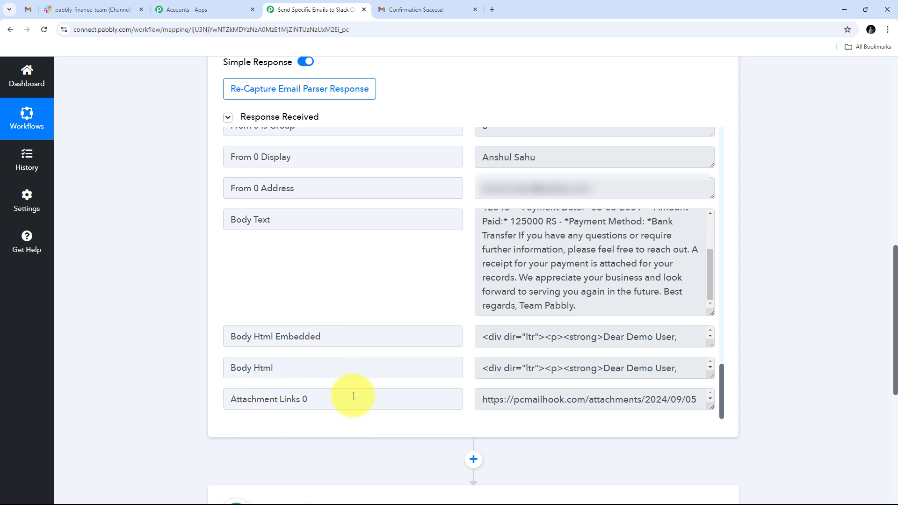
click(551, 397)
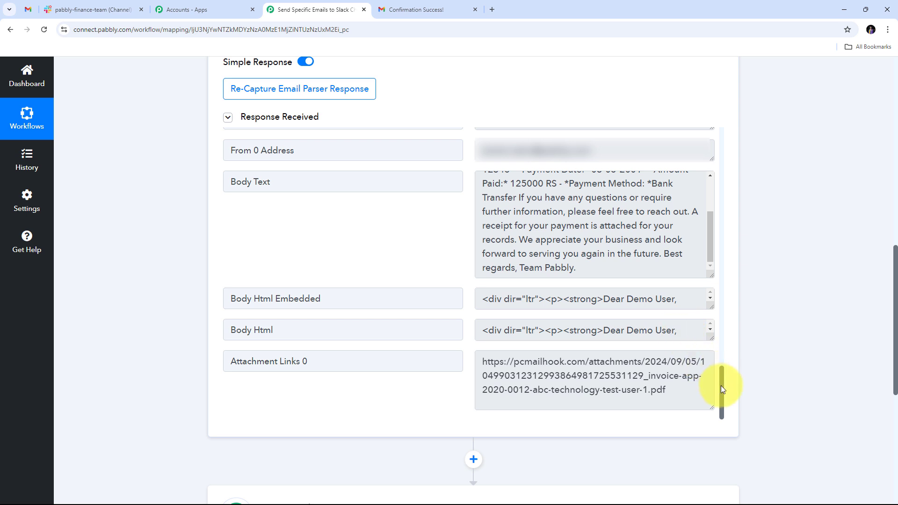
scroll(720, 385, up, 15)
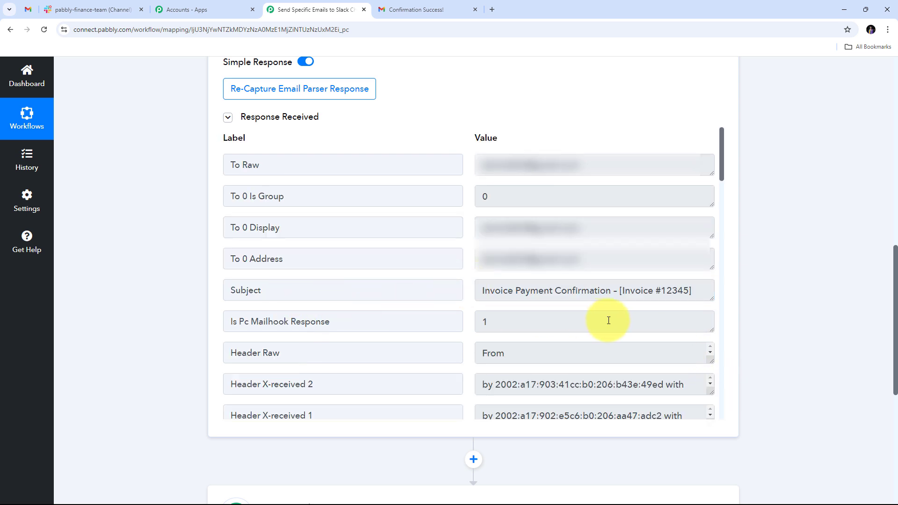
drag(698, 291, 457, 290)
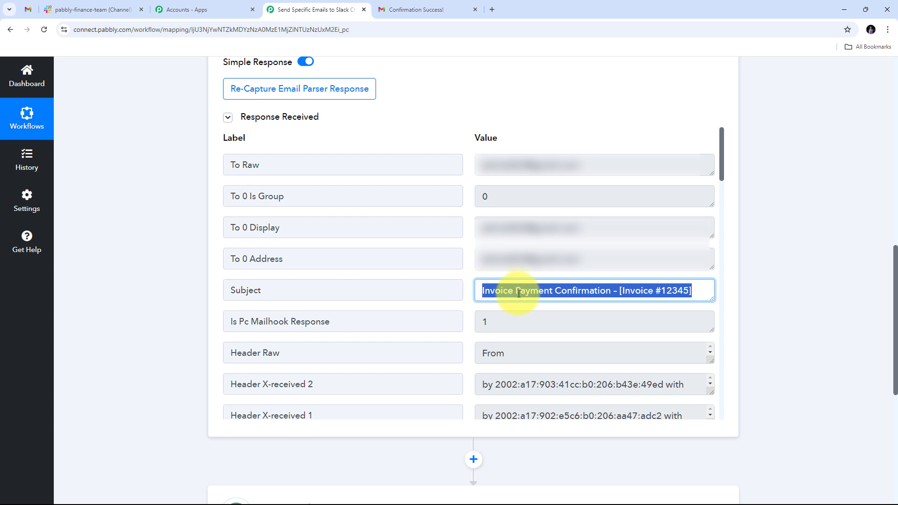
click(466, 295)
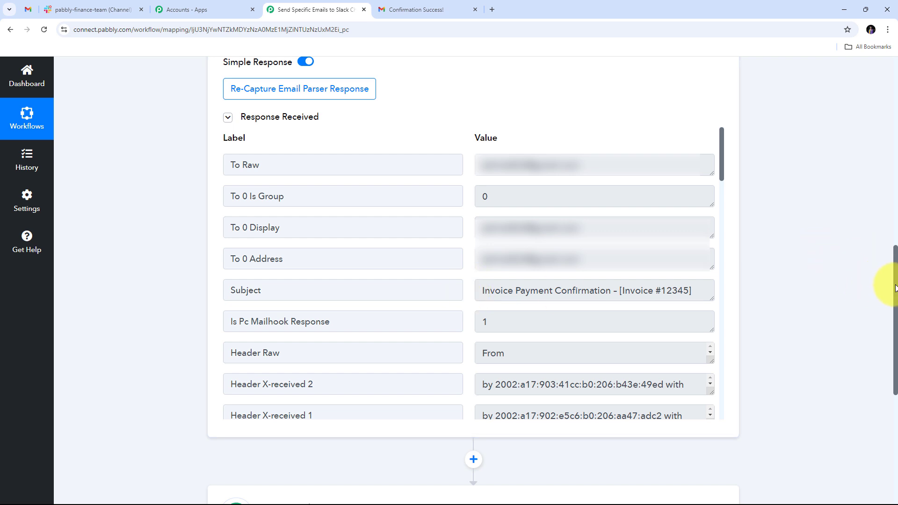
Set up the workflow's second step as Filter (Pabbly) with the Filter Values event and connect it.
drag(894, 283, 894, 337)
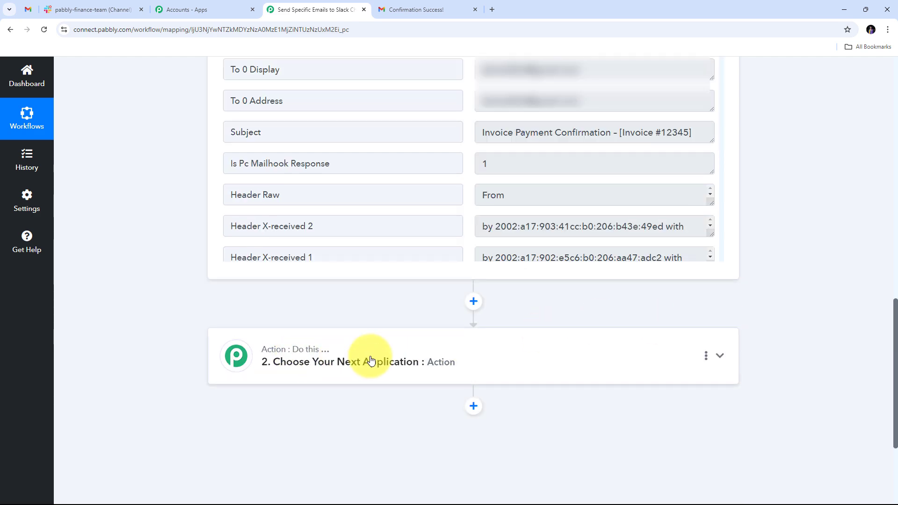
click(718, 358)
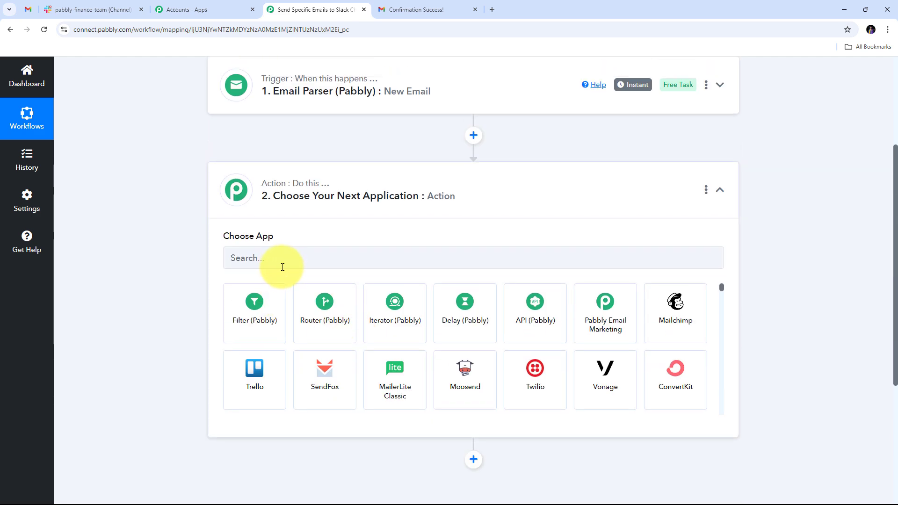
click(261, 314)
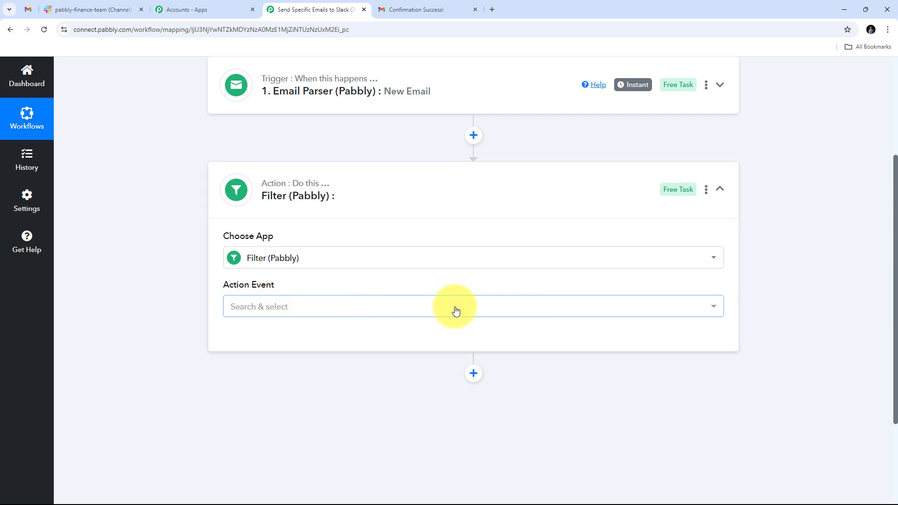
click(441, 310)
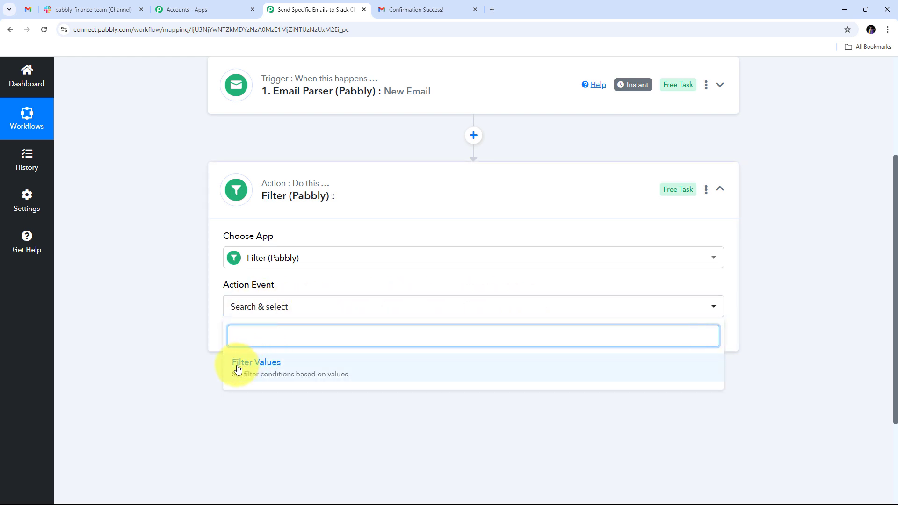
click(266, 369)
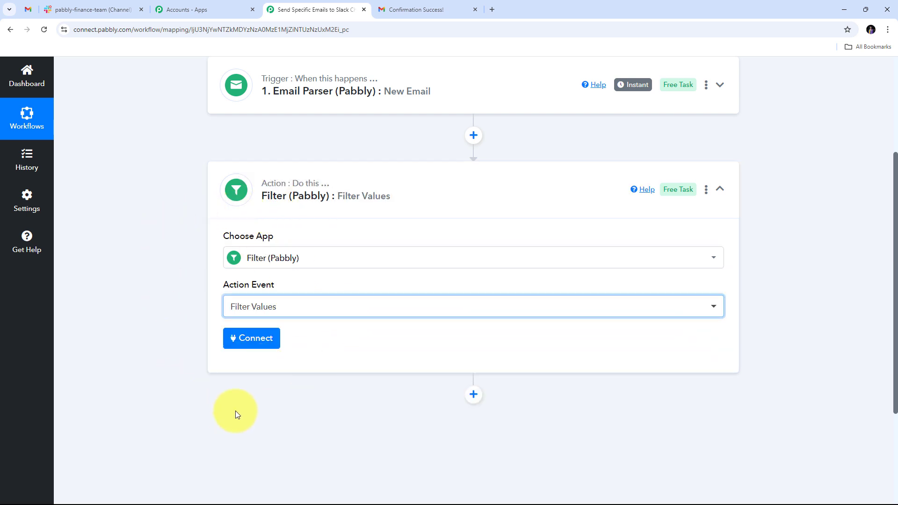
click(251, 343)
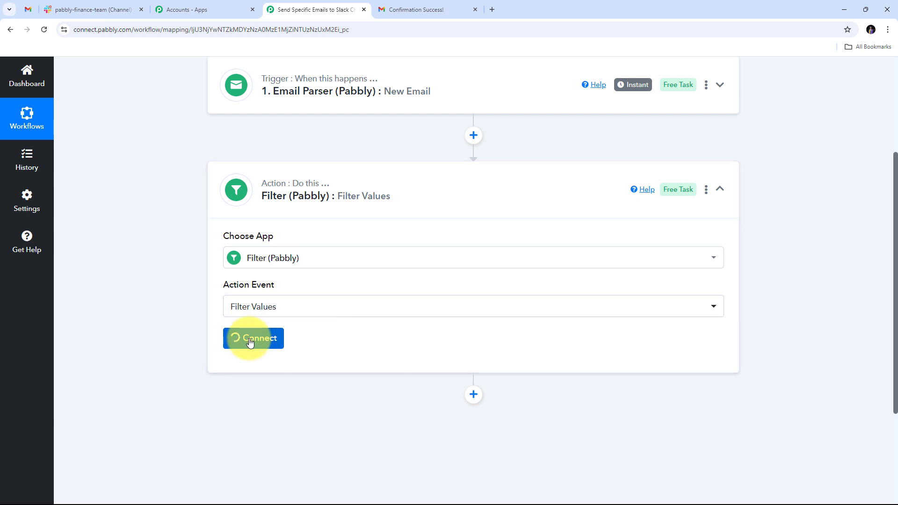
Define the first filter condition so that the Email Parser's Subject Contains "Invoice".
scroll(400, 328, down, 3)
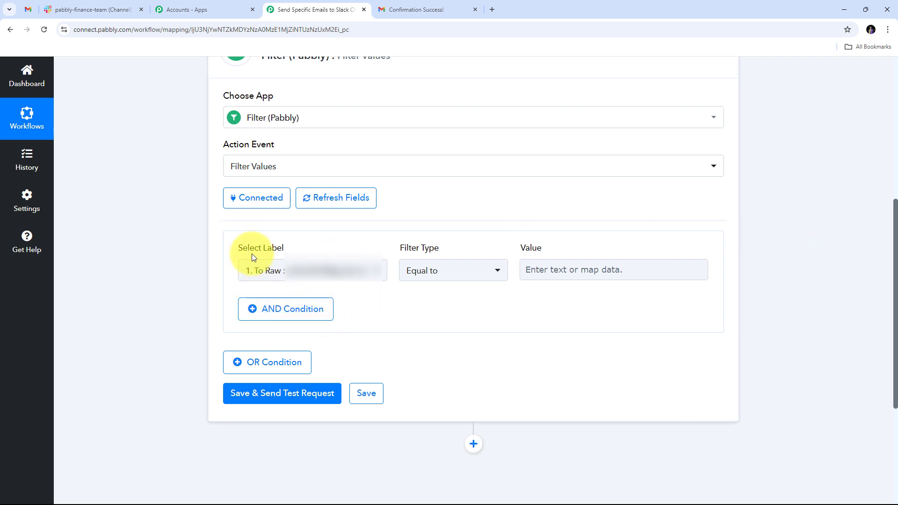
mouse_move(417, 256)
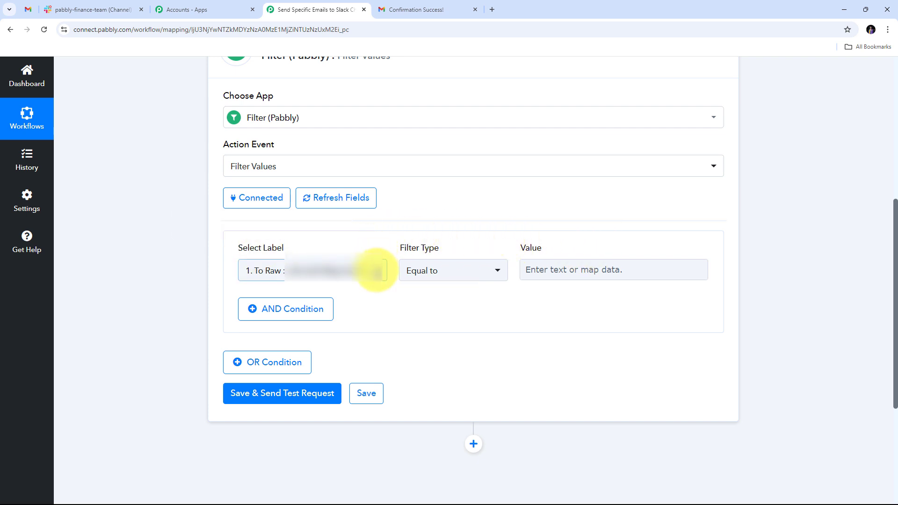
click(376, 270)
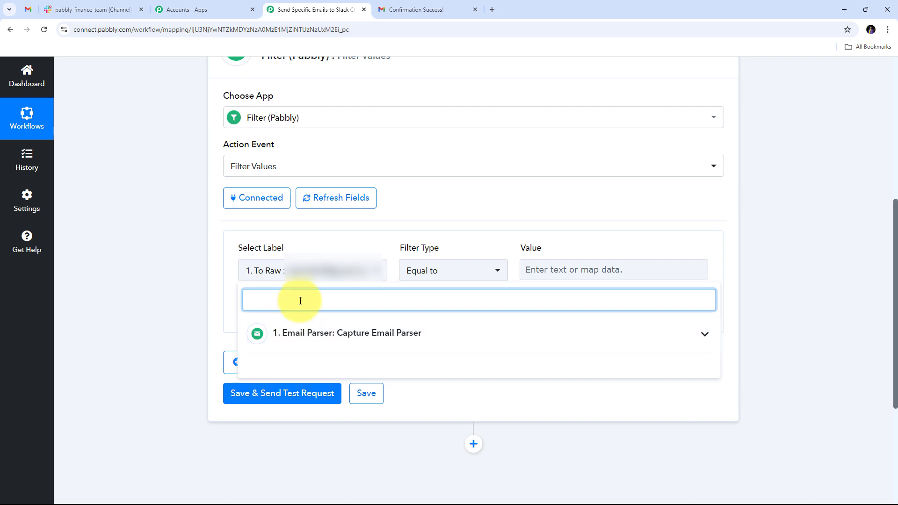
text(subje)
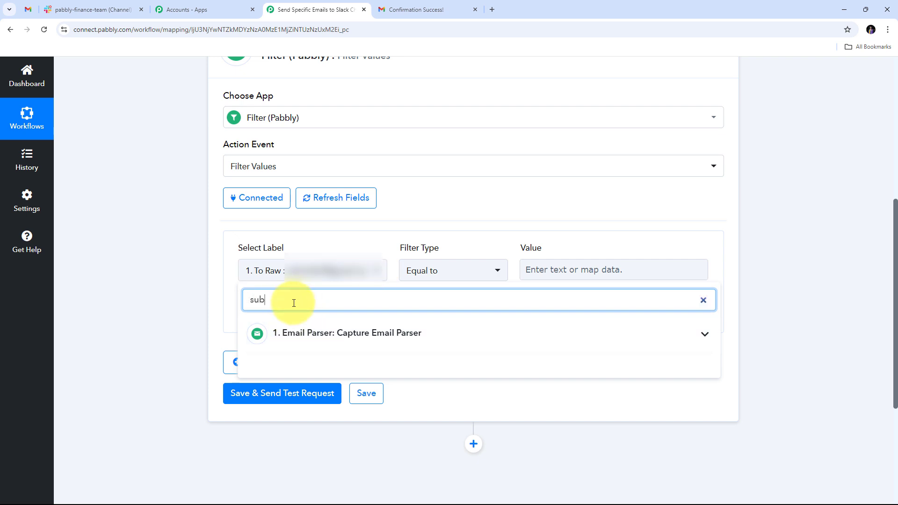
click(276, 370)
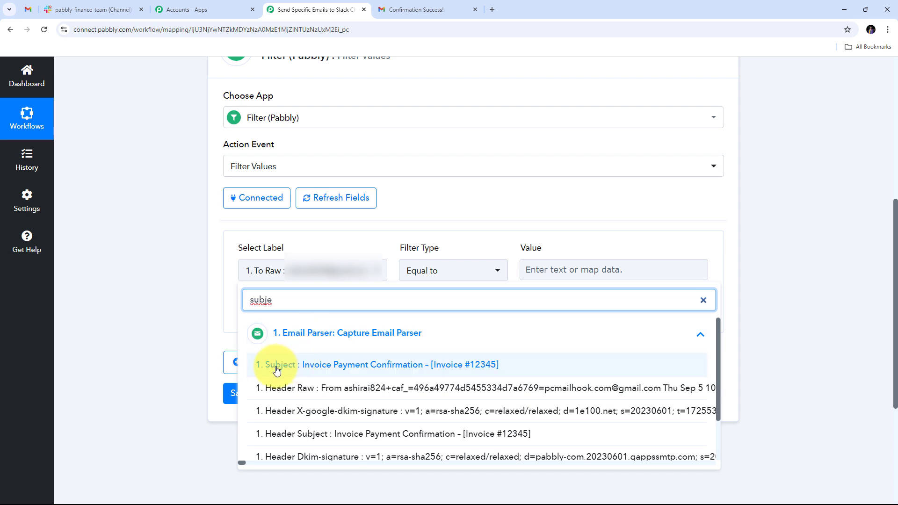
click(367, 371)
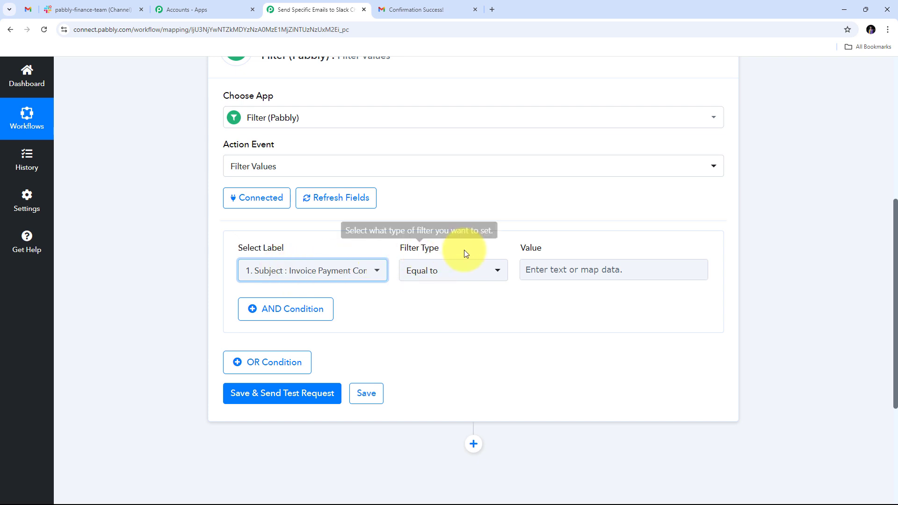
click(492, 266)
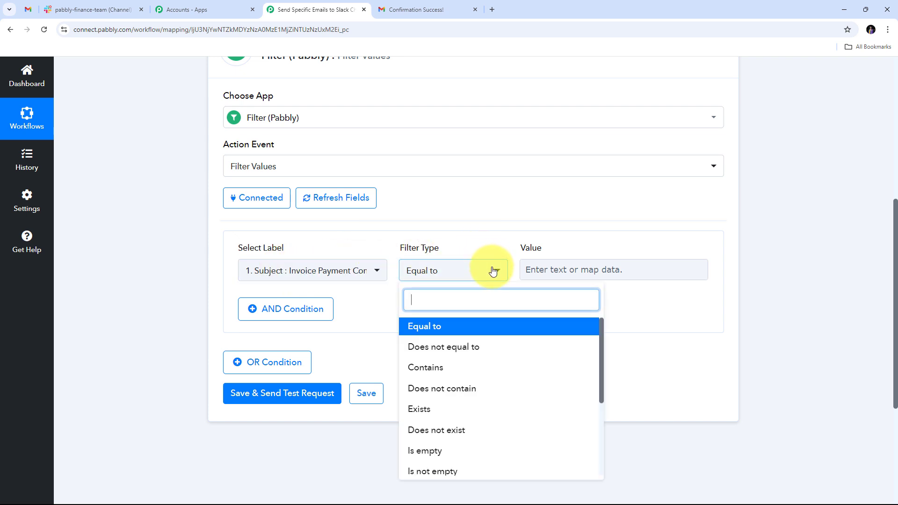
click(441, 372)
click(546, 269)
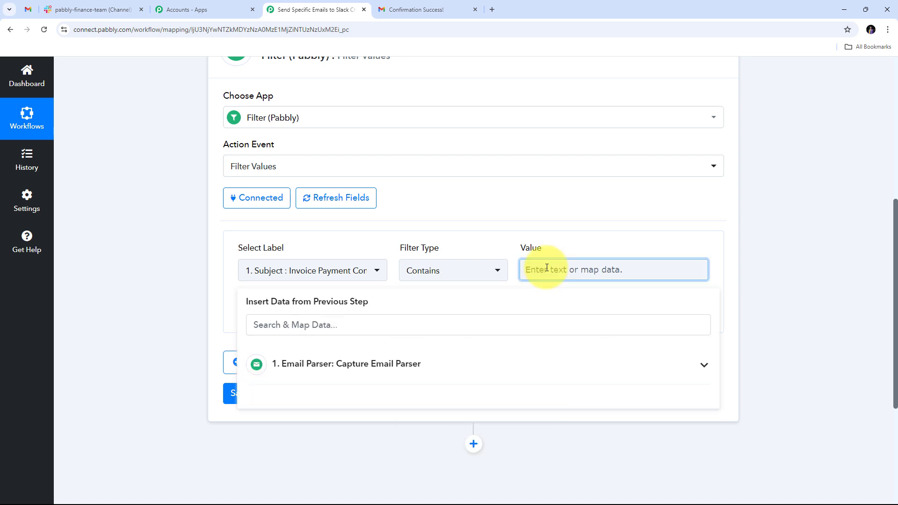
text(Invoice)
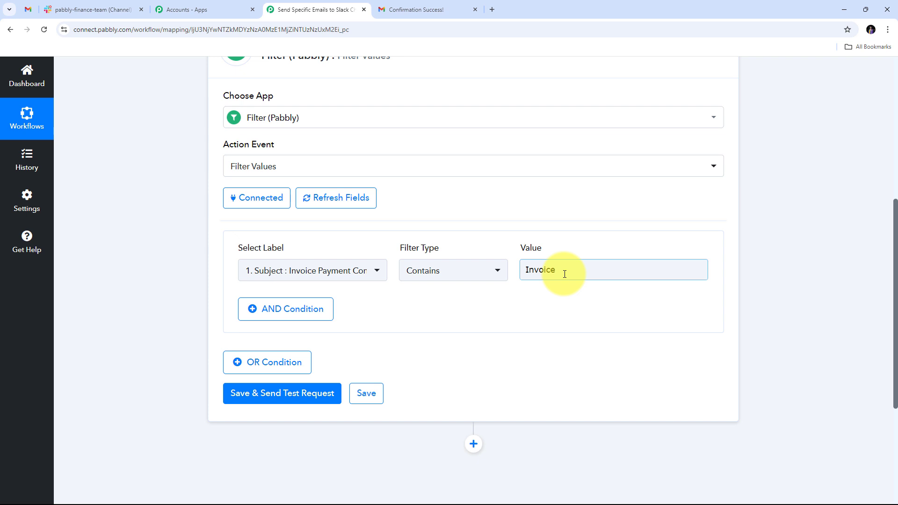
click(476, 324)
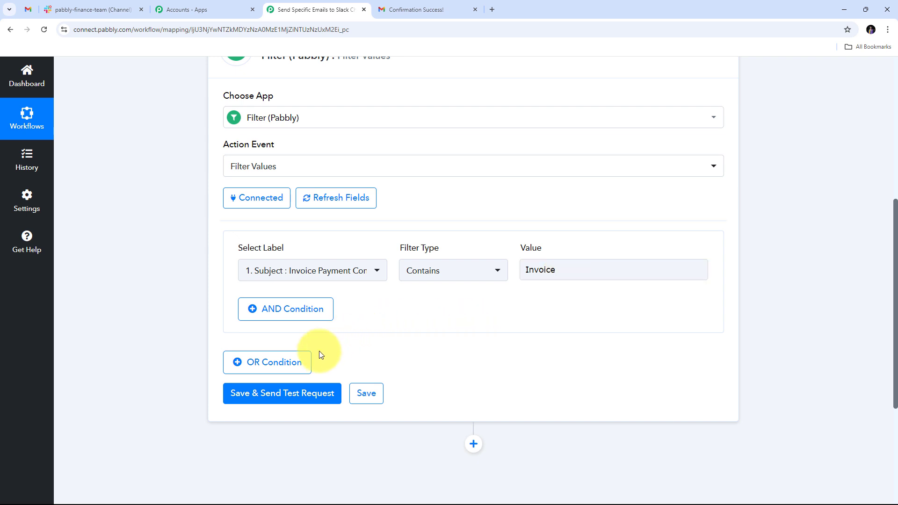
Add two OR conditions to the filter, one where Subject Contains "Payment" and one where Subject Contains "Billing".
click(284, 369)
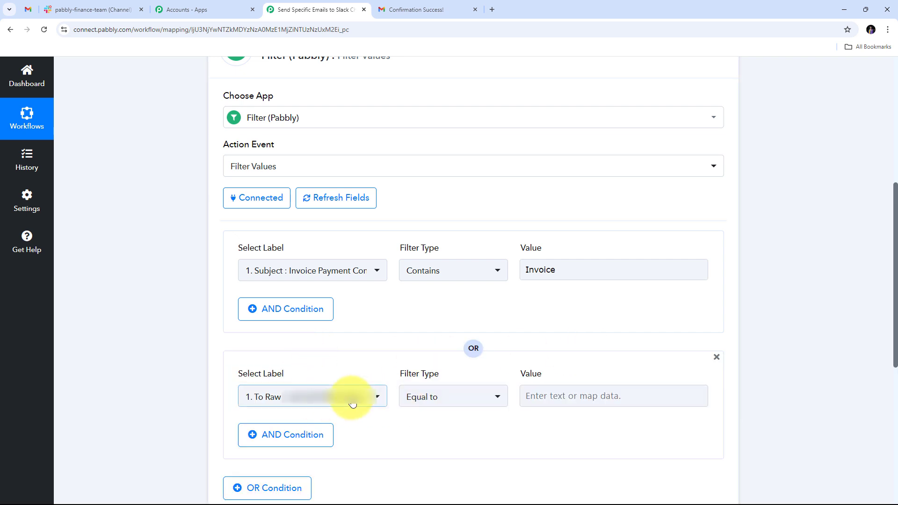
click(562, 400)
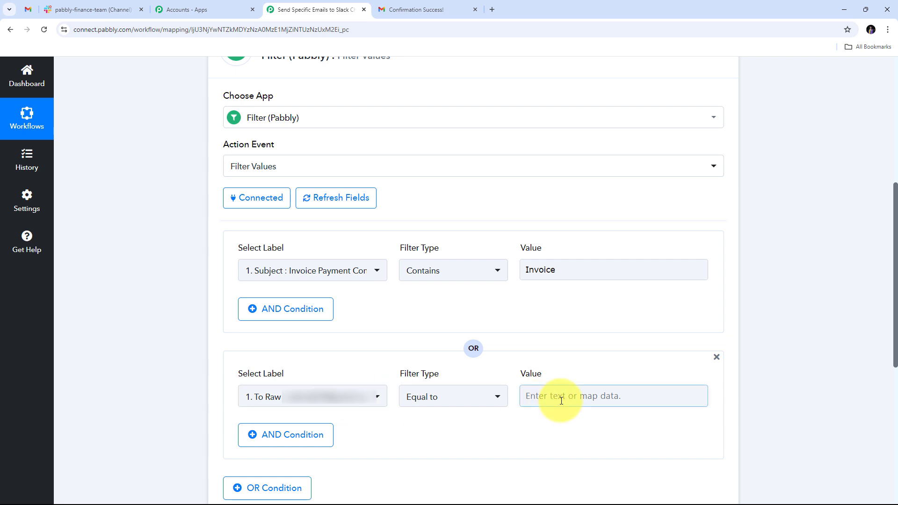
click(372, 395)
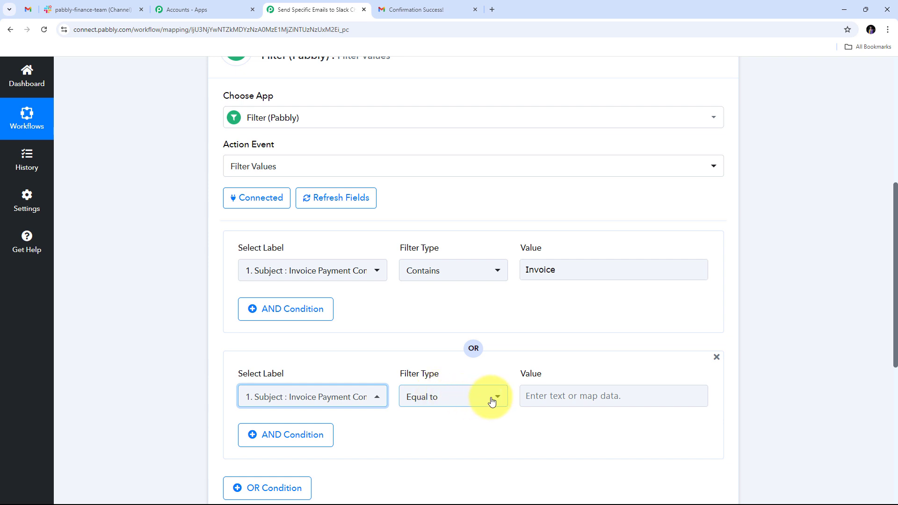
click(491, 399)
click(442, 273)
click(544, 396)
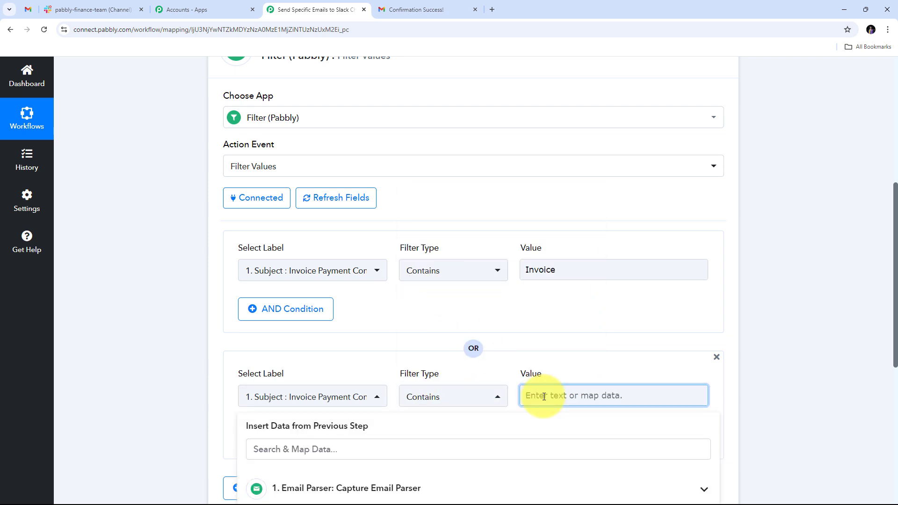
text(Payment)
click(549, 329)
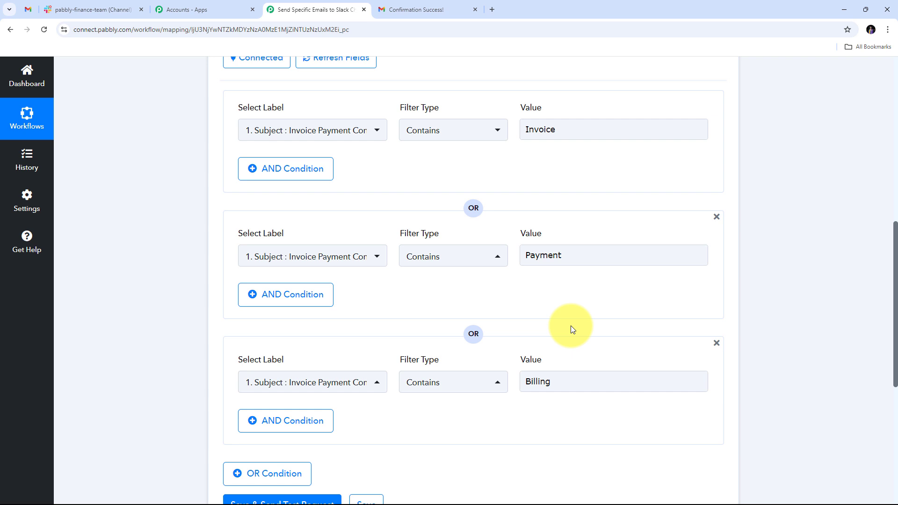
Save the filter with a test request and check the Status and Message in its response.
scroll(393, 263, down, 4)
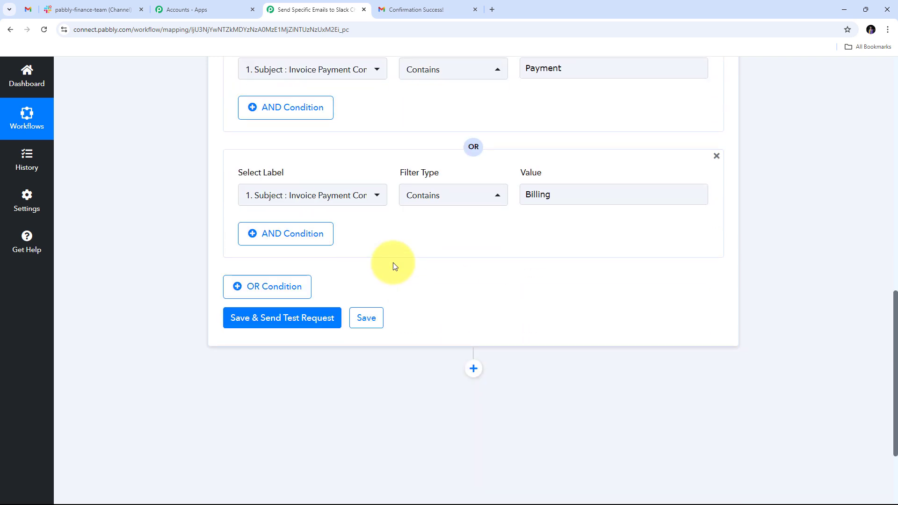
click(298, 325)
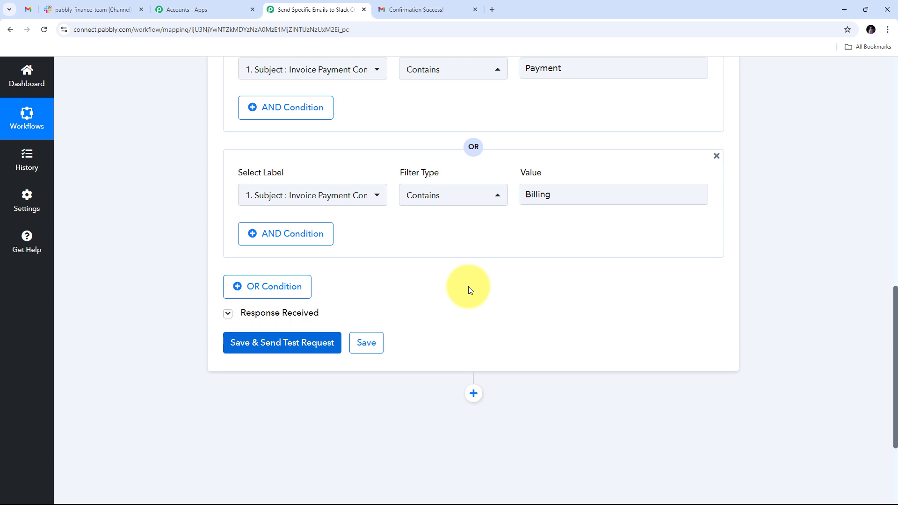
scroll(468, 287, down, 1)
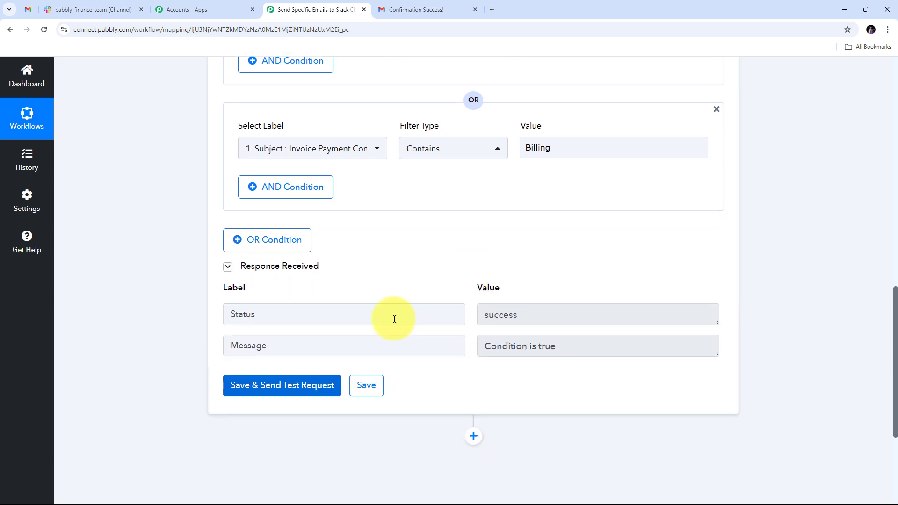
click(575, 316)
drag(574, 317, 457, 313)
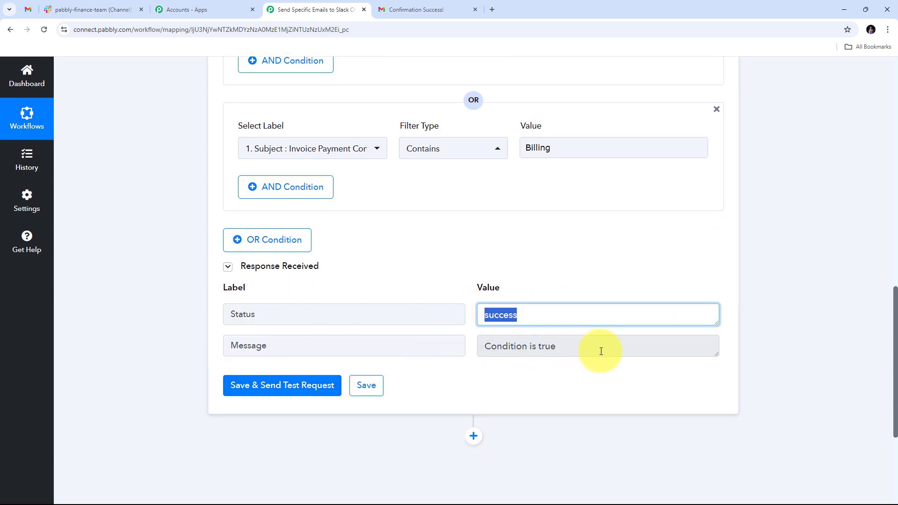
drag(597, 351, 416, 345)
scroll(563, 363, up, 2)
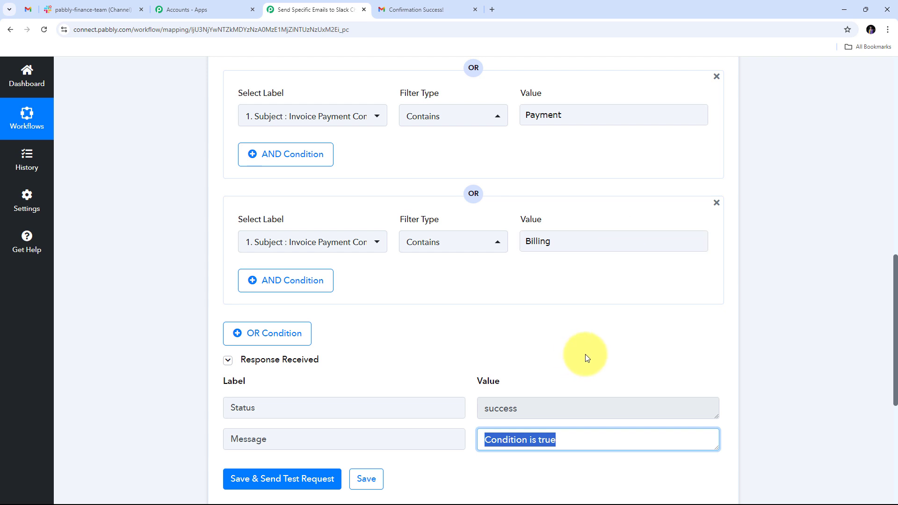
click(556, 330)
Add a new action step after the filter and choose Slack as its app.
scroll(773, 302, down, 5)
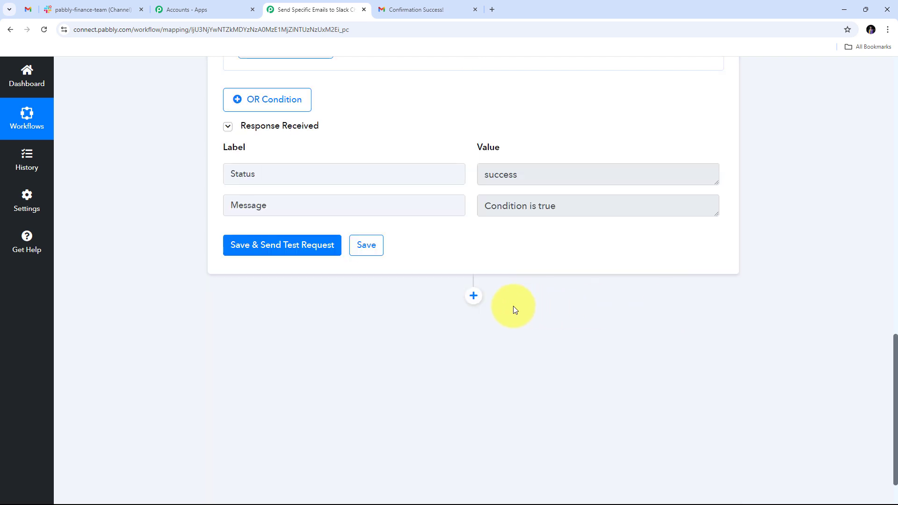
click(472, 297)
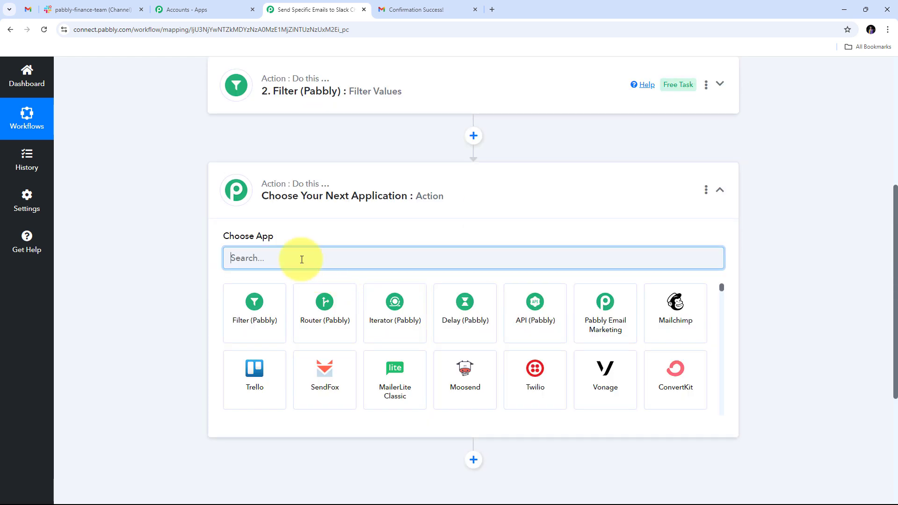
text(Slack)
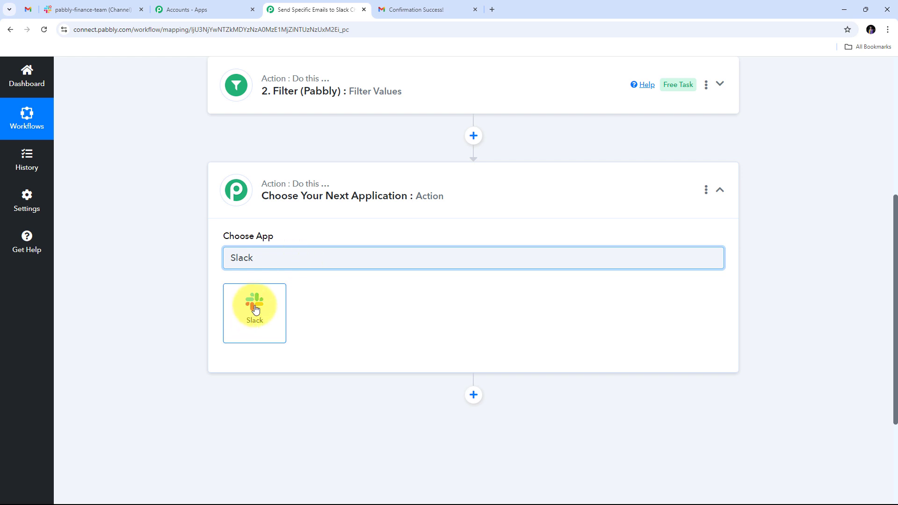
click(261, 313)
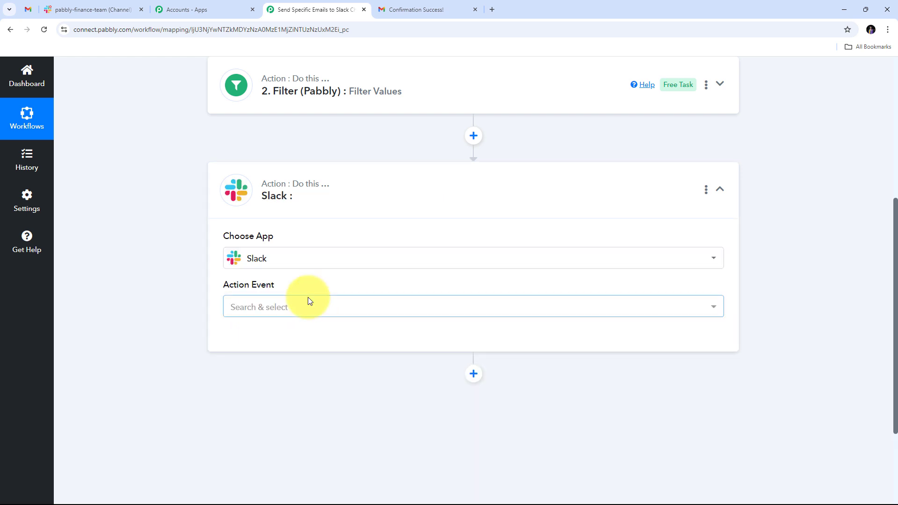
Set the Slack action event to Send Channel Message and choose to add a new connection.
click(601, 312)
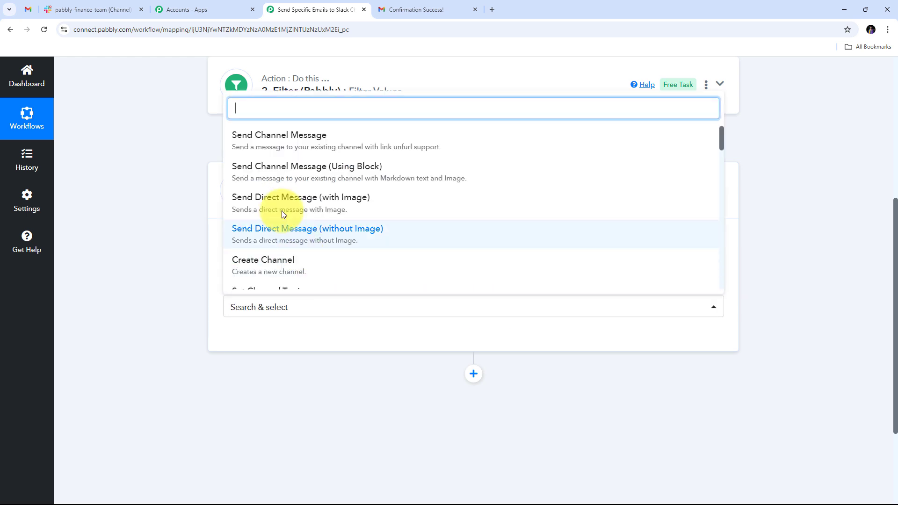
click(322, 147)
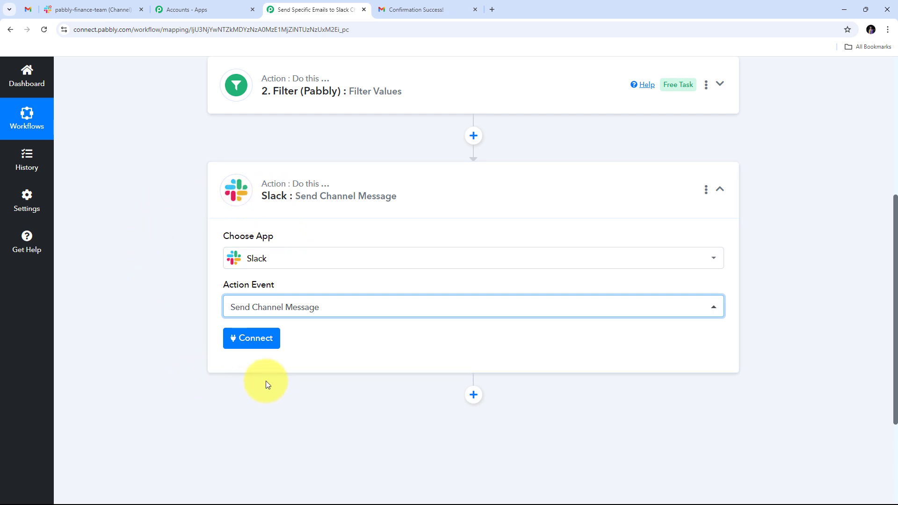
click(242, 339)
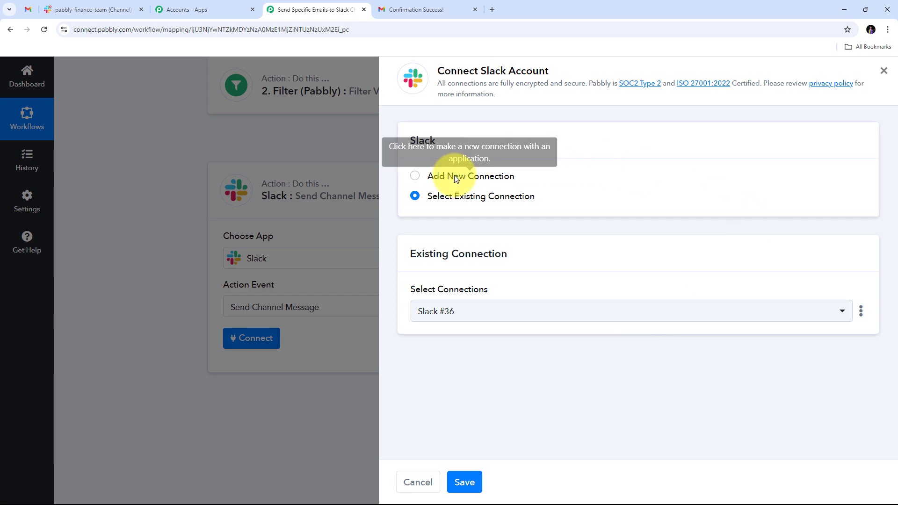
click(456, 179)
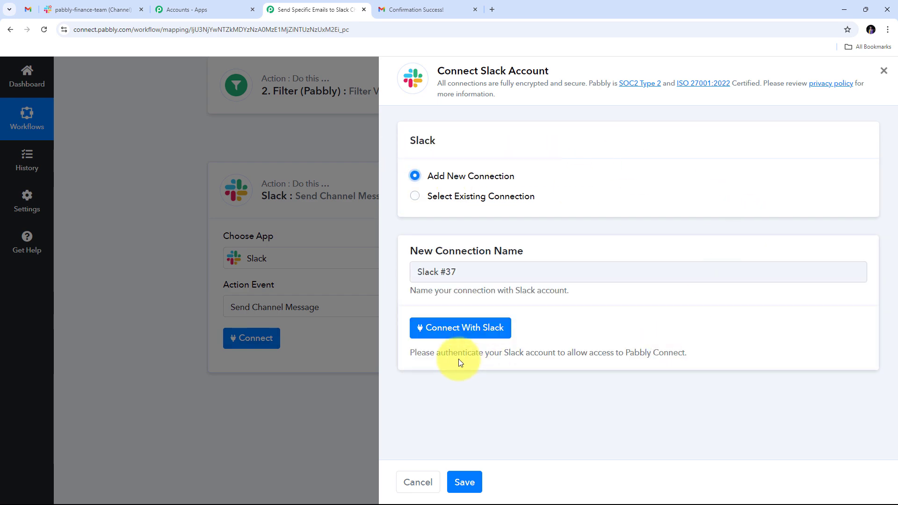
Connect with Slack using the token type User and allow Pabbly Connect to access the Slack workspace.
click(469, 330)
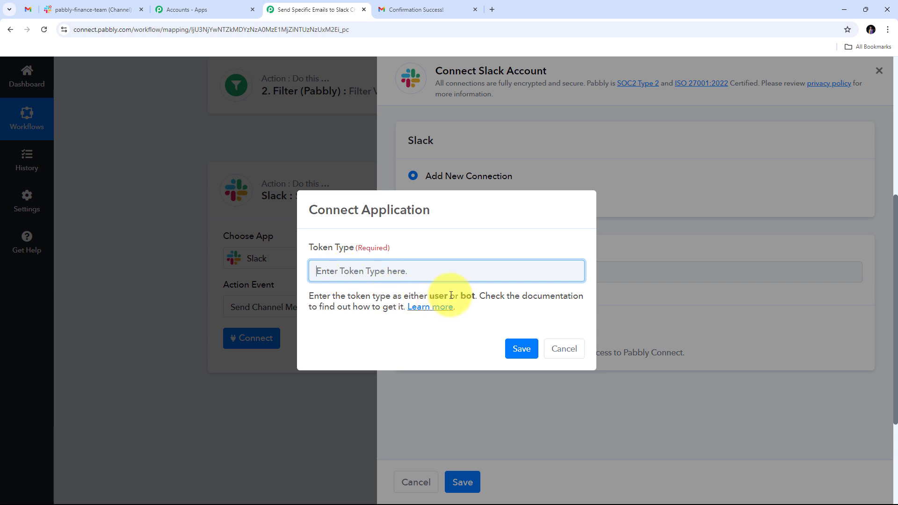
text(User)
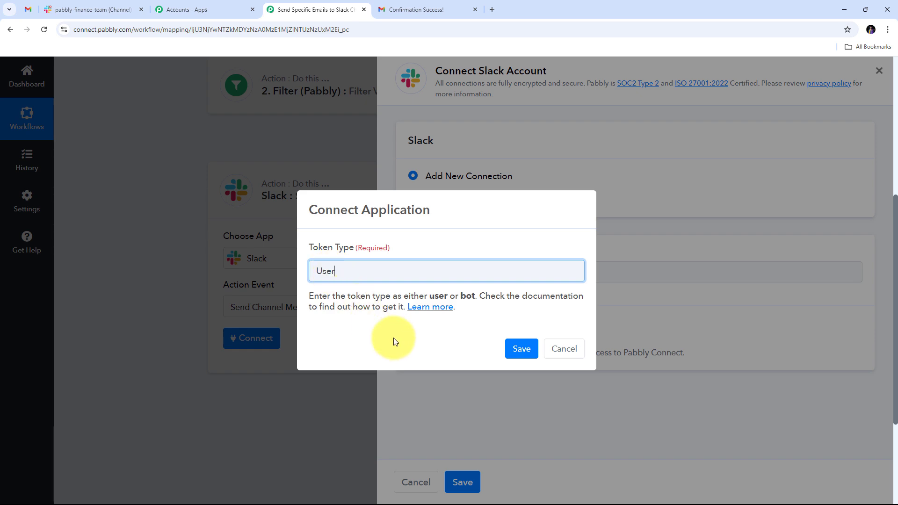
click(520, 351)
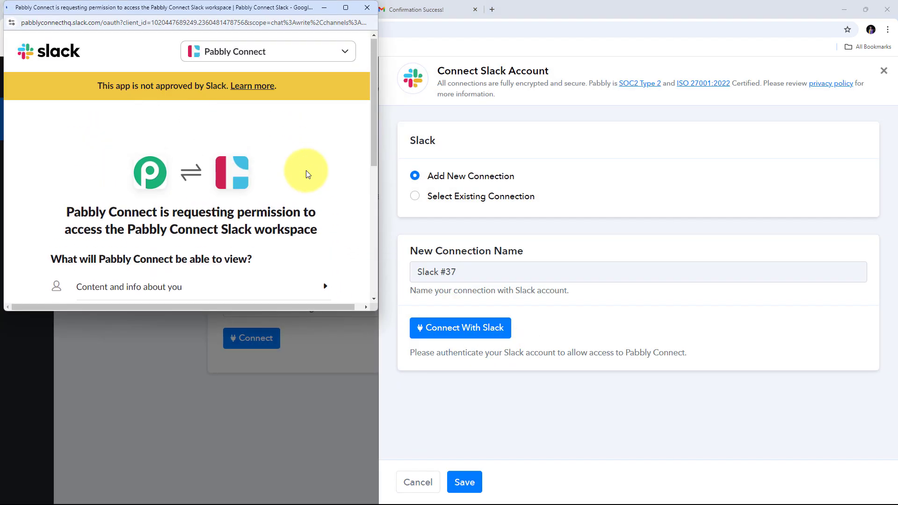
scroll(306, 174, down, 5)
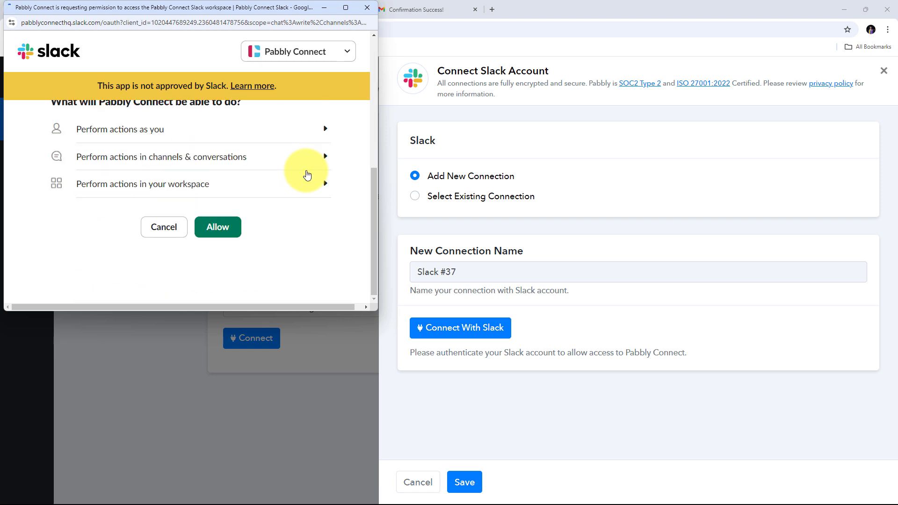
click(227, 230)
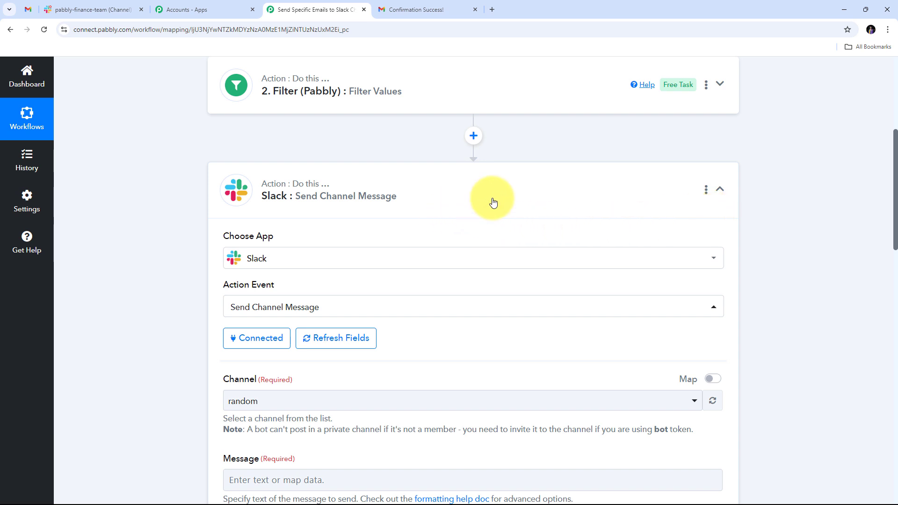
Check the target channel in Slack and select pabbly-finance-team as the channel for the message.
scroll(493, 202, down, 3)
scroll(467, 208, down, 1)
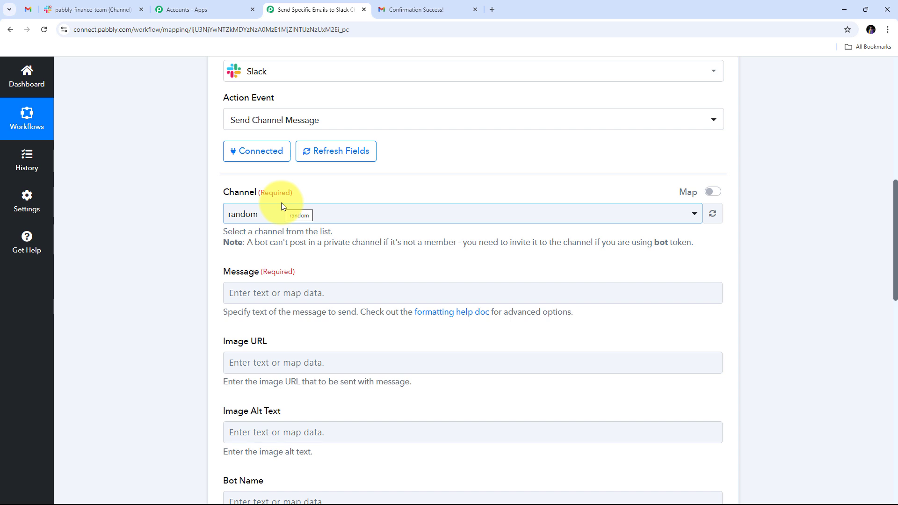
click(80, 5)
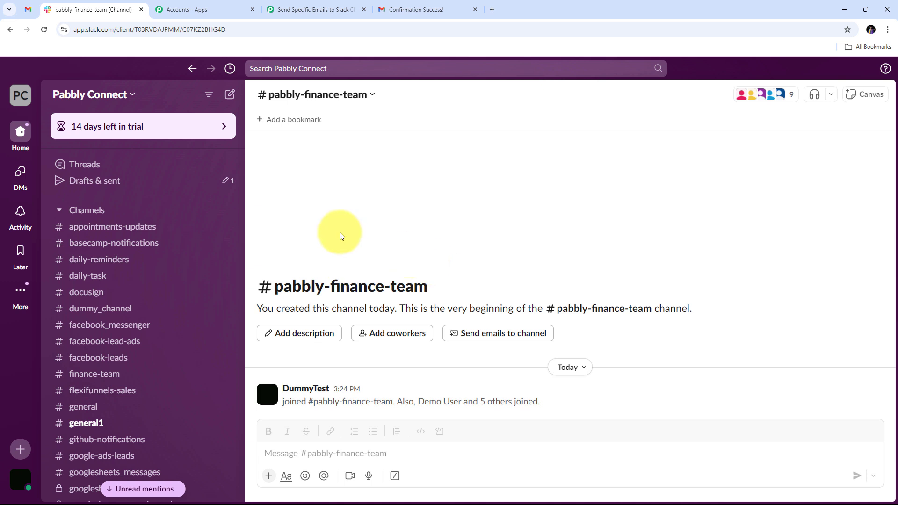
click(308, 8)
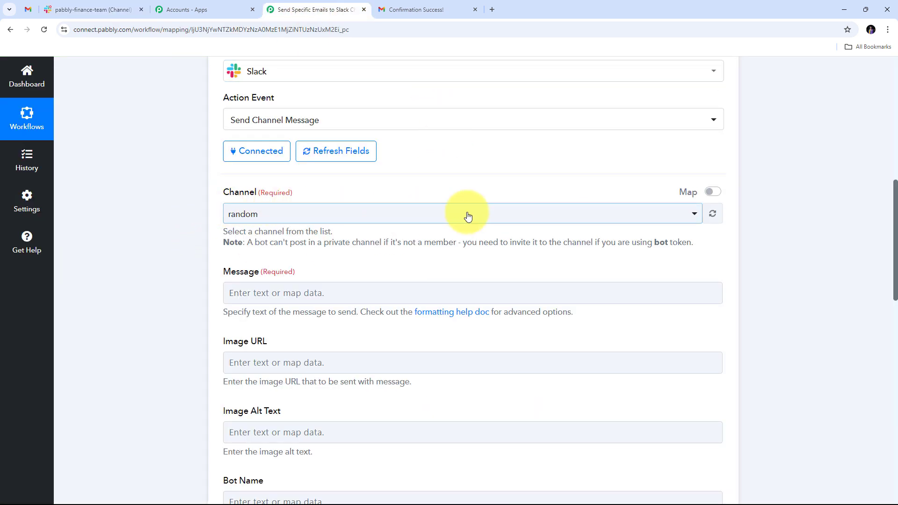
click(548, 224)
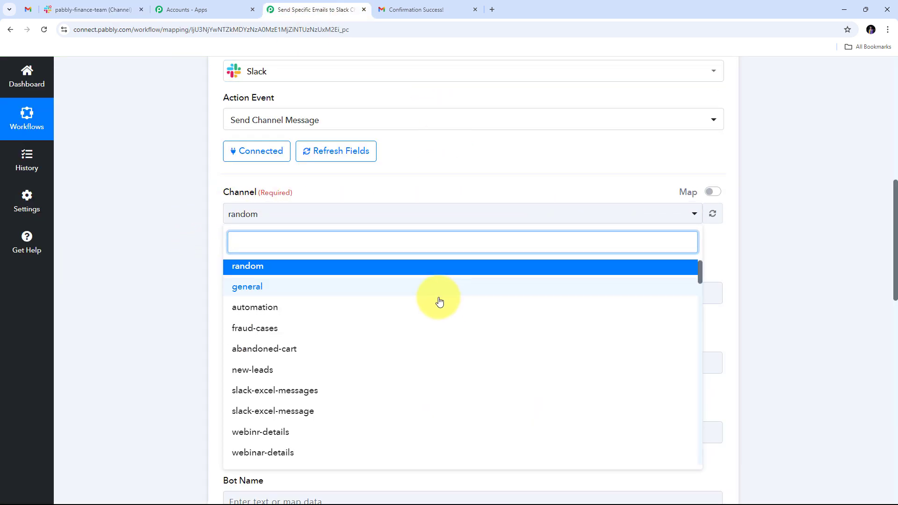
scroll(437, 300, down, 3)
scroll(437, 301, up, 3)
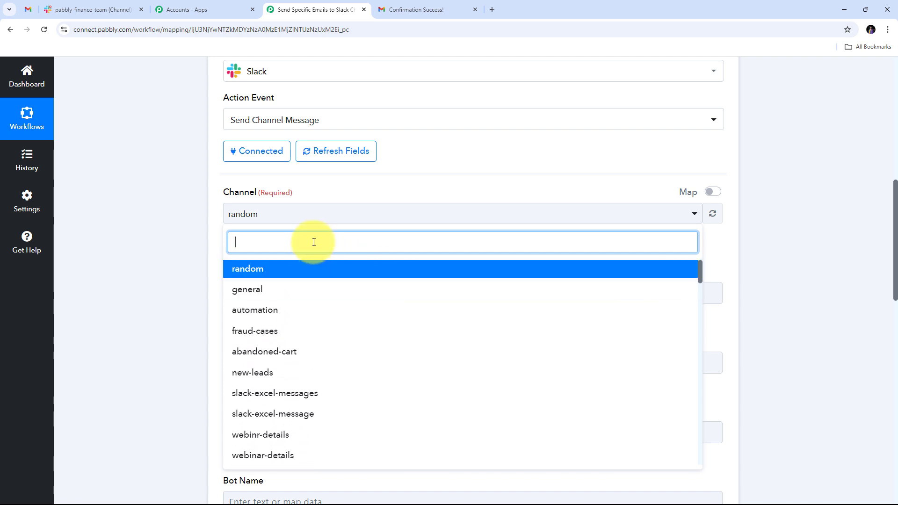
text(p)
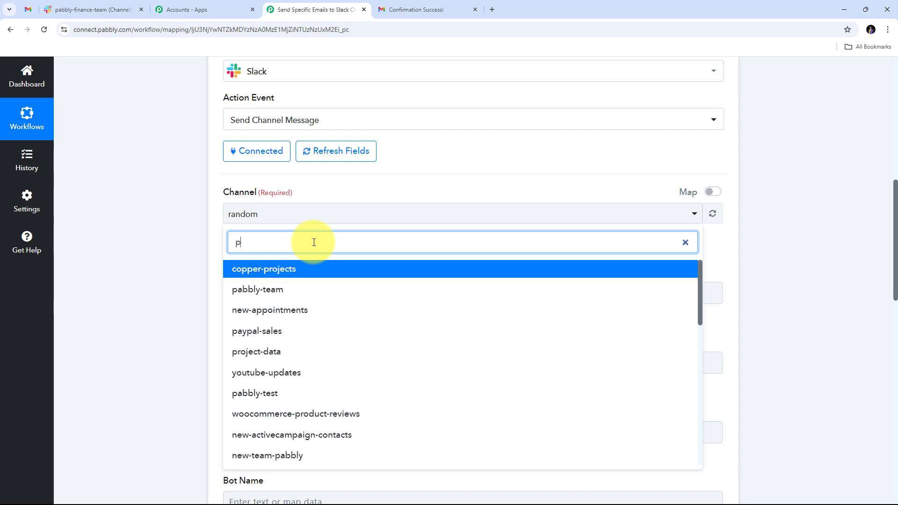
text(abbly)
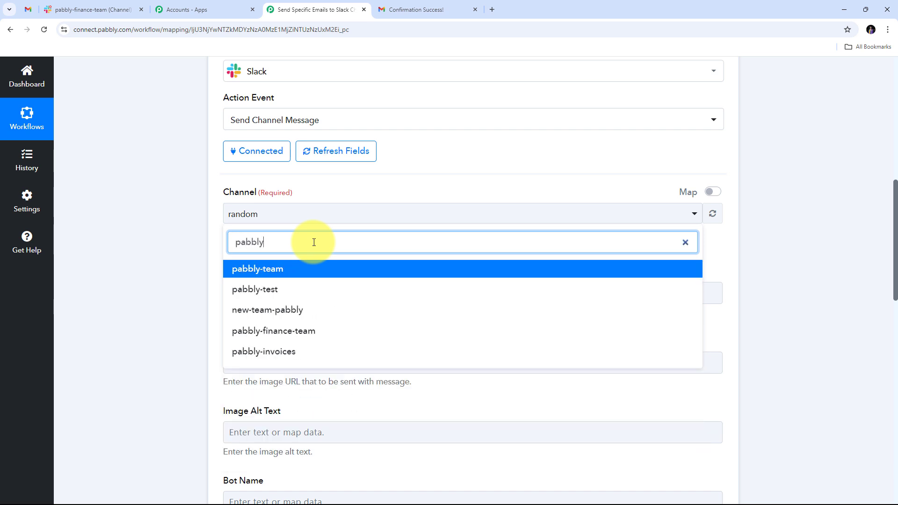
click(286, 331)
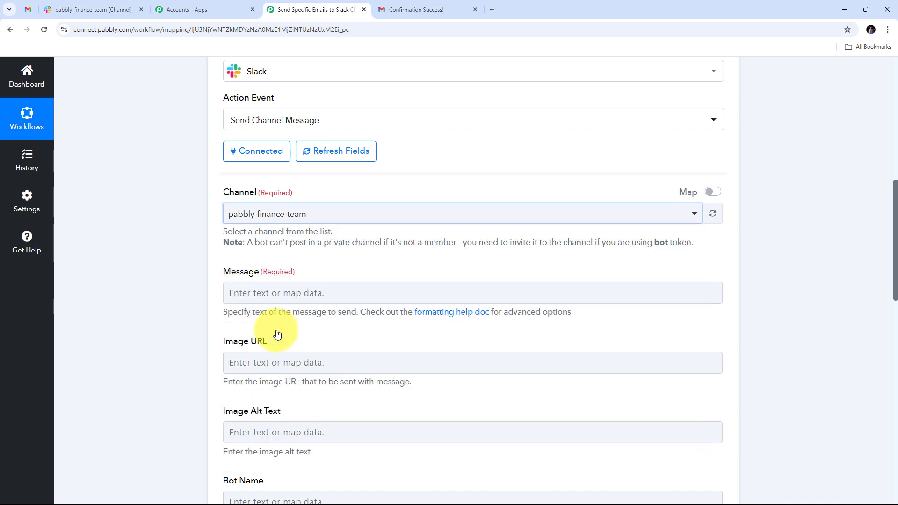
Enter a "New Email Received" message template with From, Subject, Message Preview and Attachment Link labels, ending with "Please review and process this email.".
scroll(366, 253, down, 1)
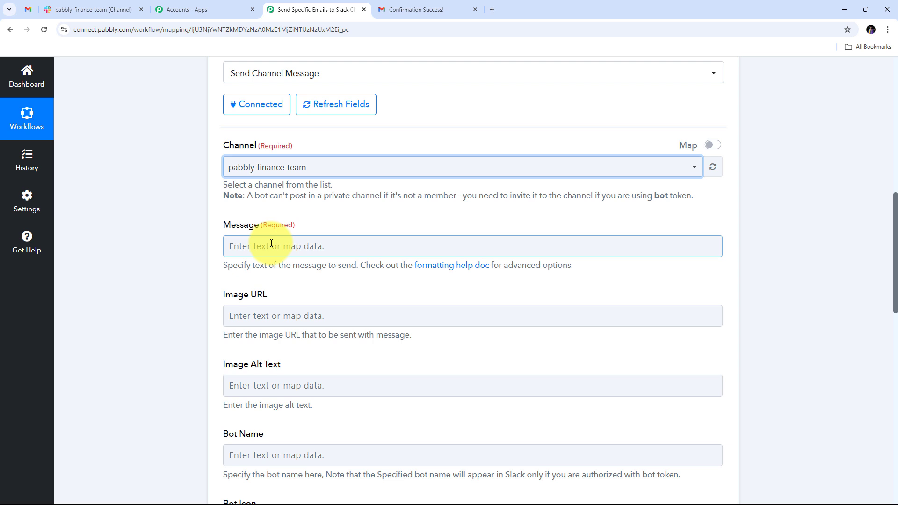
click(262, 244)
text(📧 **New Email Received** 📧  **From:** **Subject:** **Message Preview:** **Attachment Link:**    Please review and process this email.)
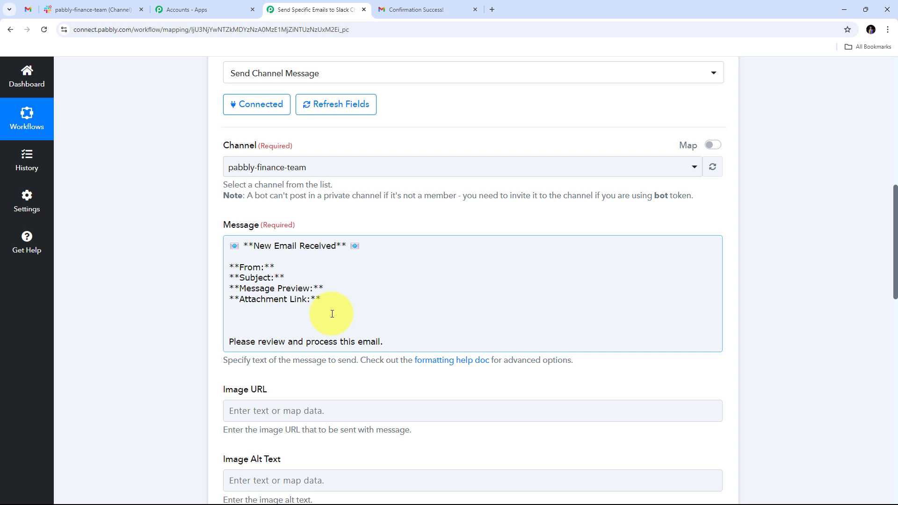
Map the Email Parser's From 0 Display and From 0 Address values after the message's From label.
click(280, 268)
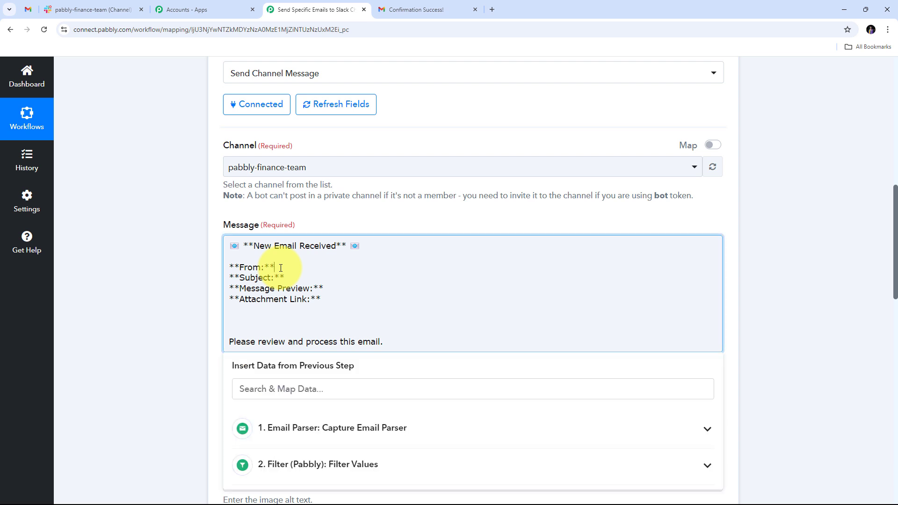
click(292, 389)
text(From)
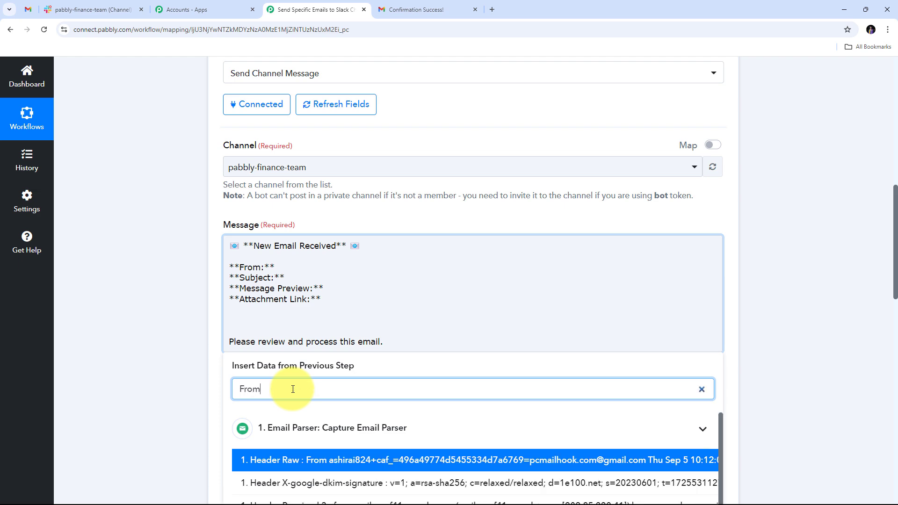
scroll(323, 460, down, 4)
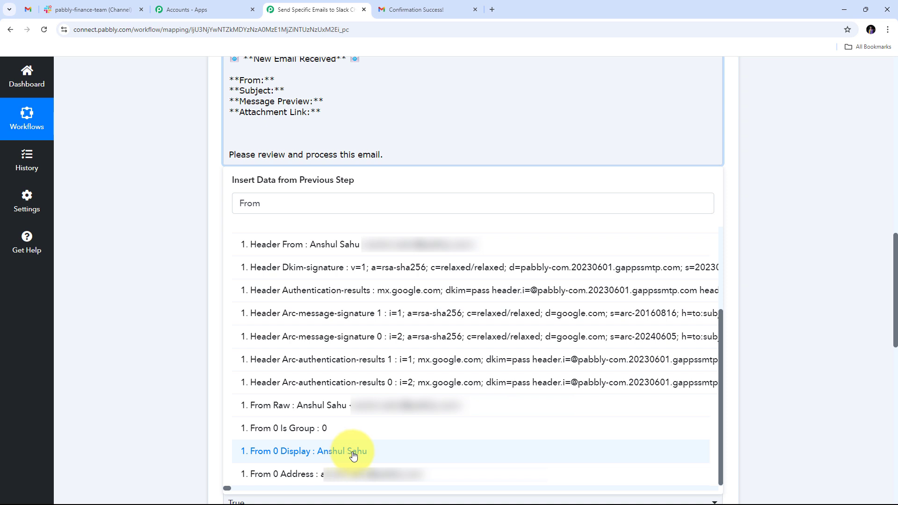
click(344, 456)
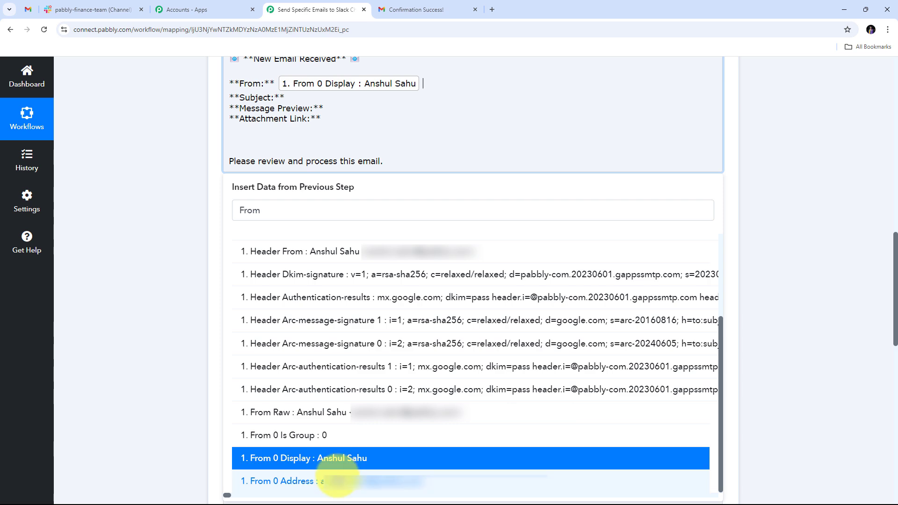
click(343, 481)
Map the Email Parser's Subject value after the message's Subject label.
click(294, 99)
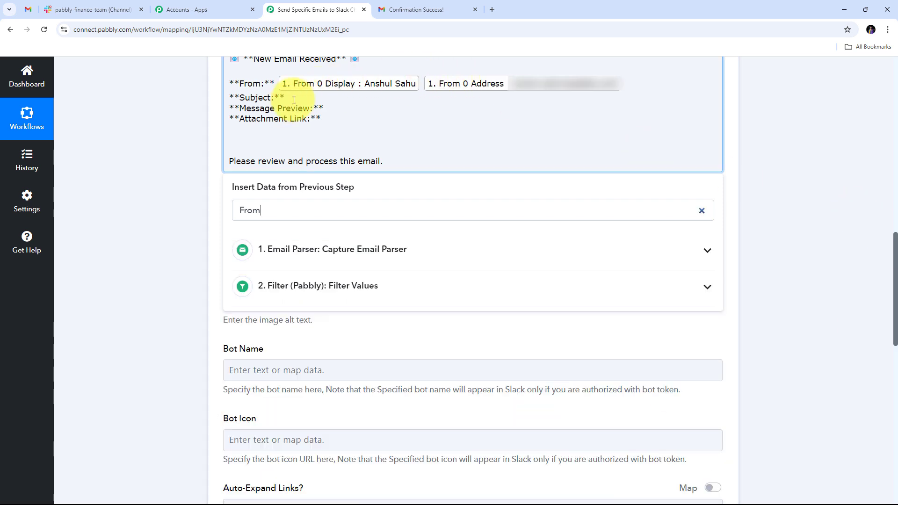
double_click(248, 211)
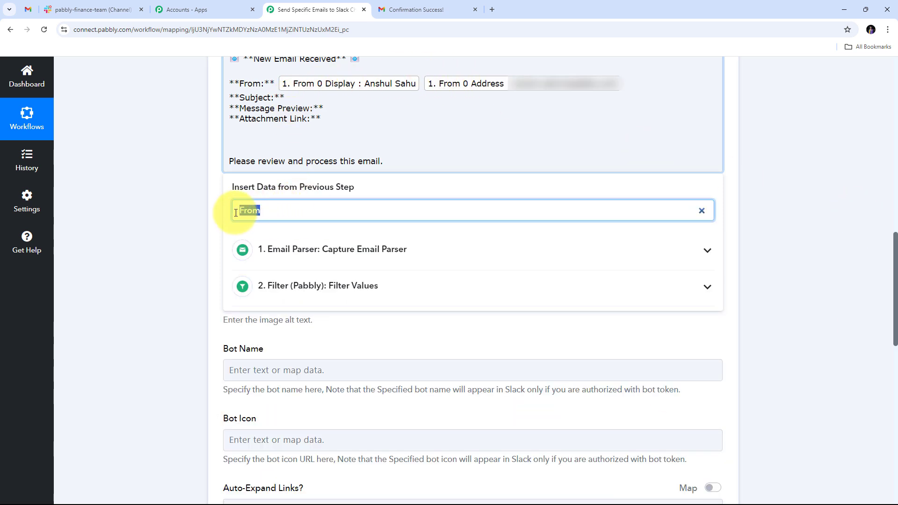
text(subje)
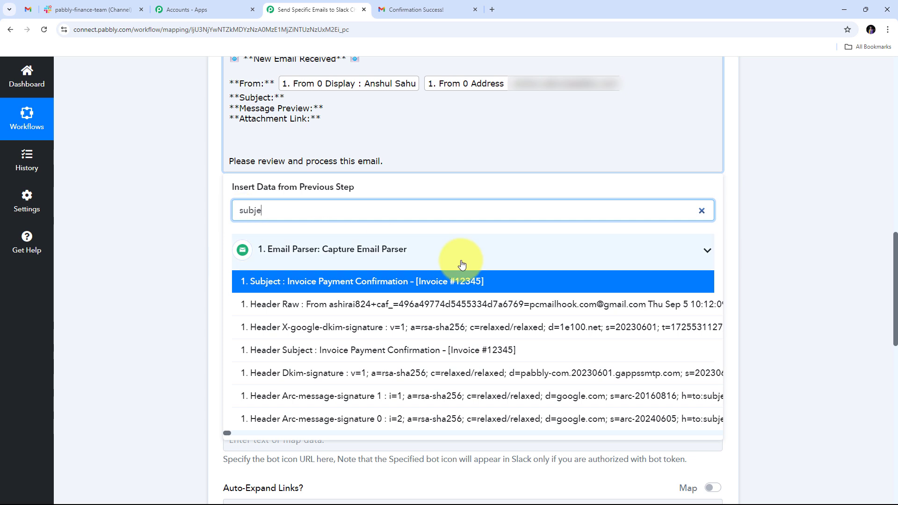
click(370, 287)
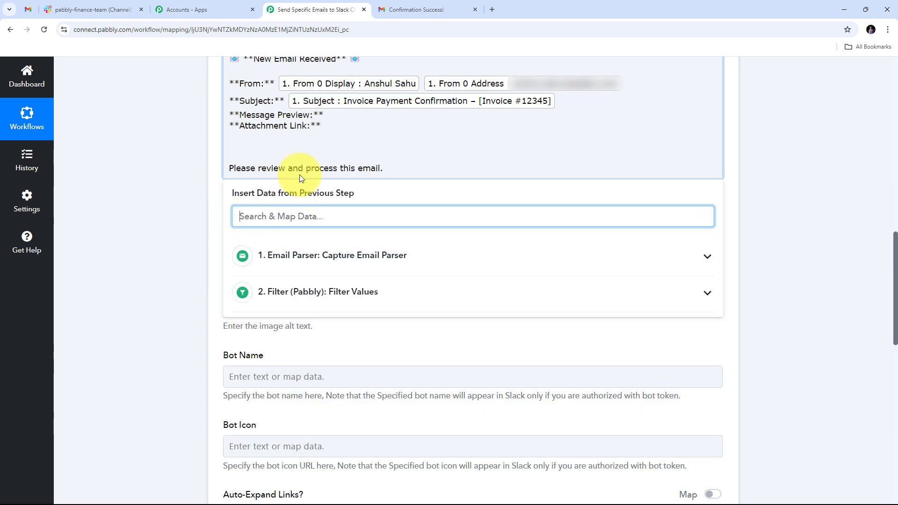
Map the Email Parser's Body Text under the Message Preview label and Attachment Links 0 under the Attachment Link label, spacing the sections with blank lines.
click(327, 113)
click(277, 217)
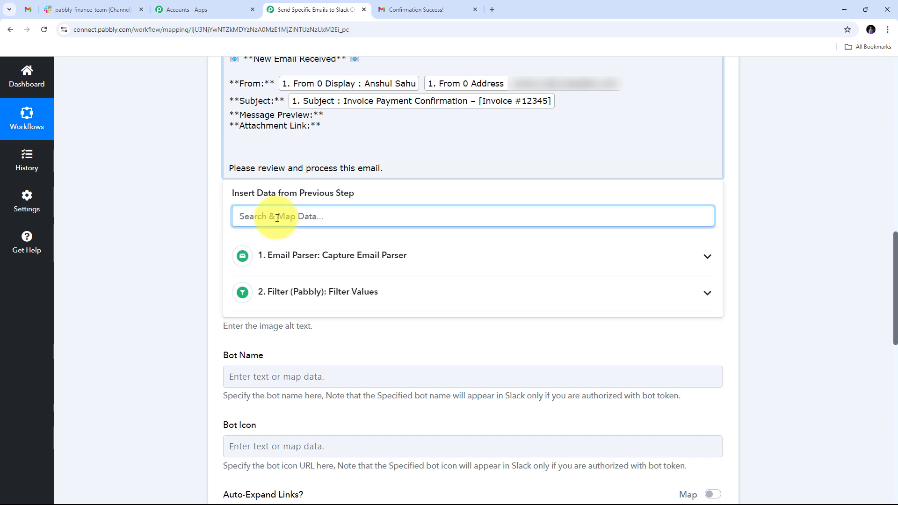
text(Body)
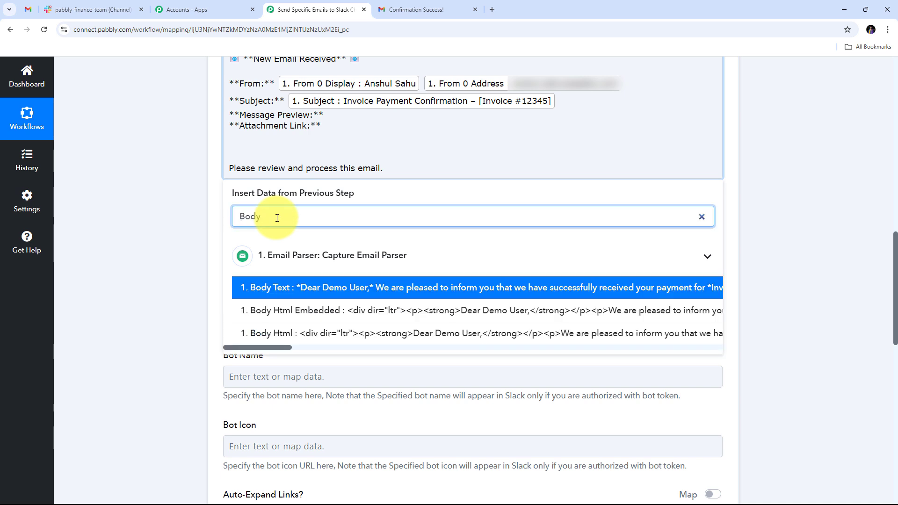
click(323, 286)
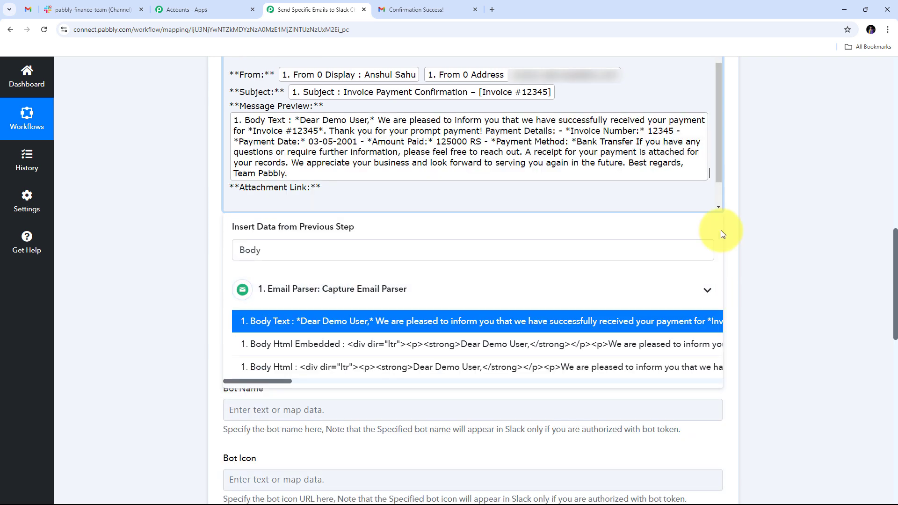
scroll(239, 185, up, 3)
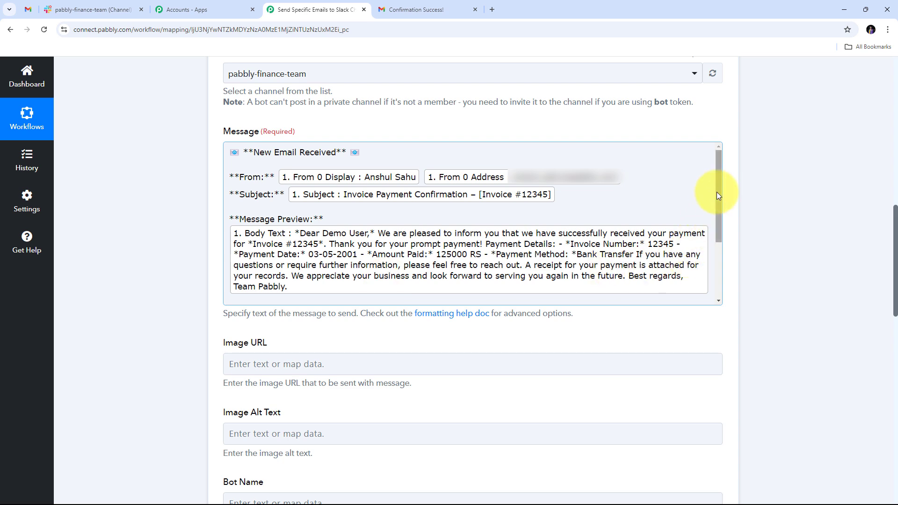
scroll(428, 273, down, 3)
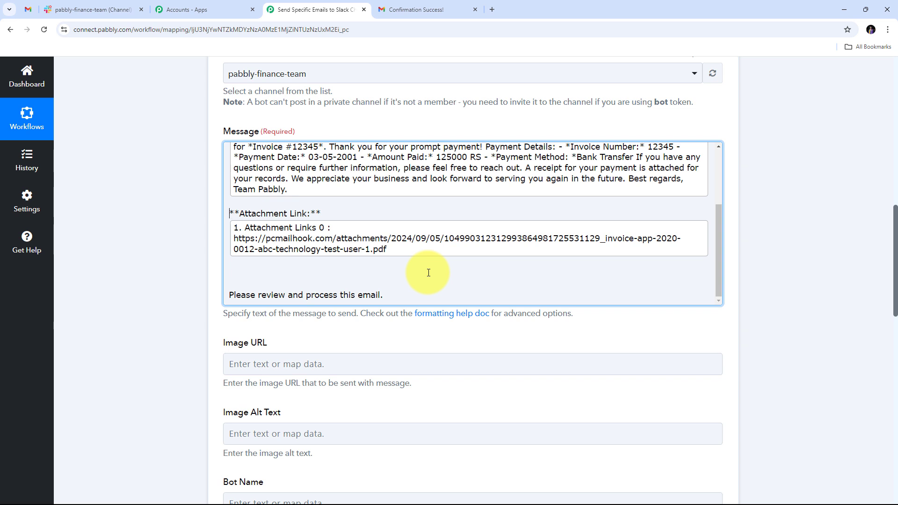
Save the Slack action with a test request and review the response received.
drag(894, 247, 893, 381)
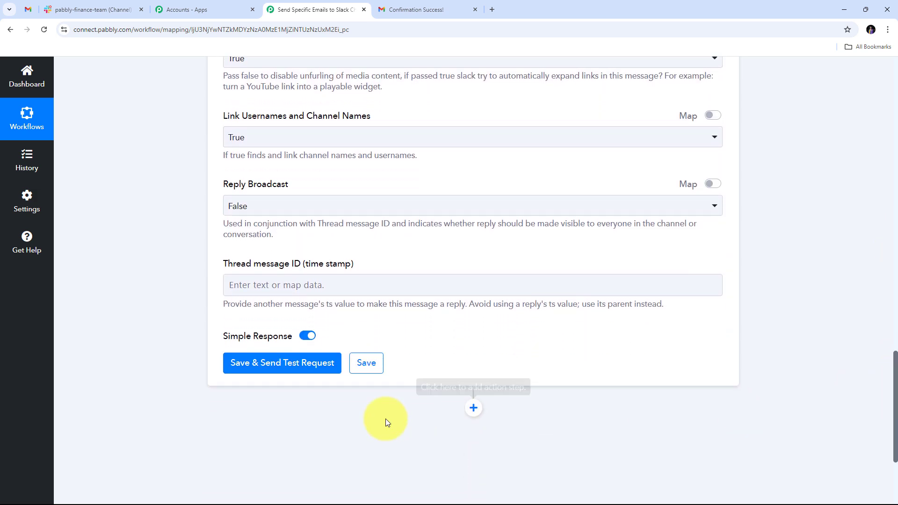
click(292, 365)
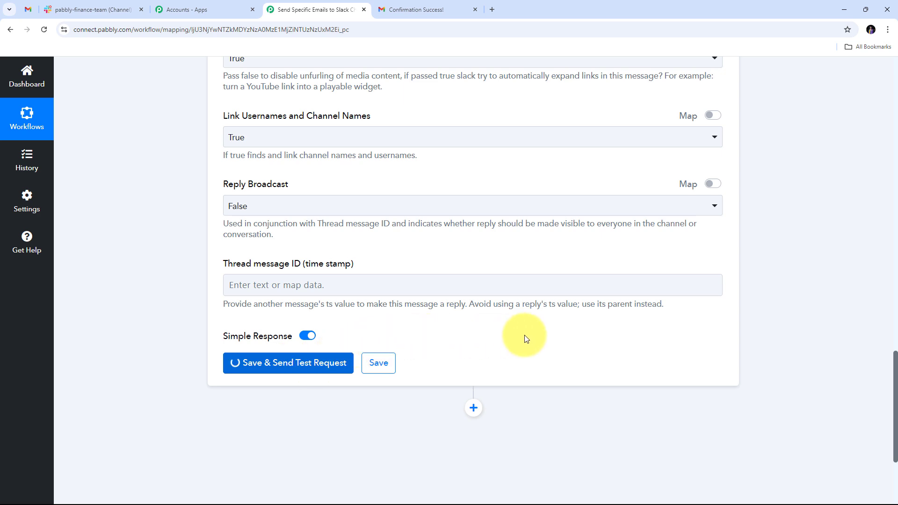
drag(892, 361, 896, 395)
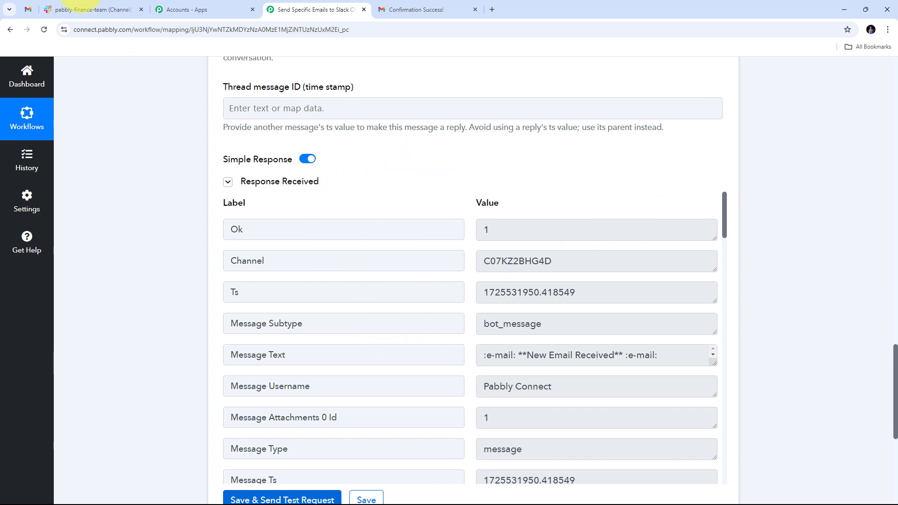
Switch to Slack's pabbly-finance-team channel and check the test message's sender, subject, message preview and attachment link.
click(73, 5)
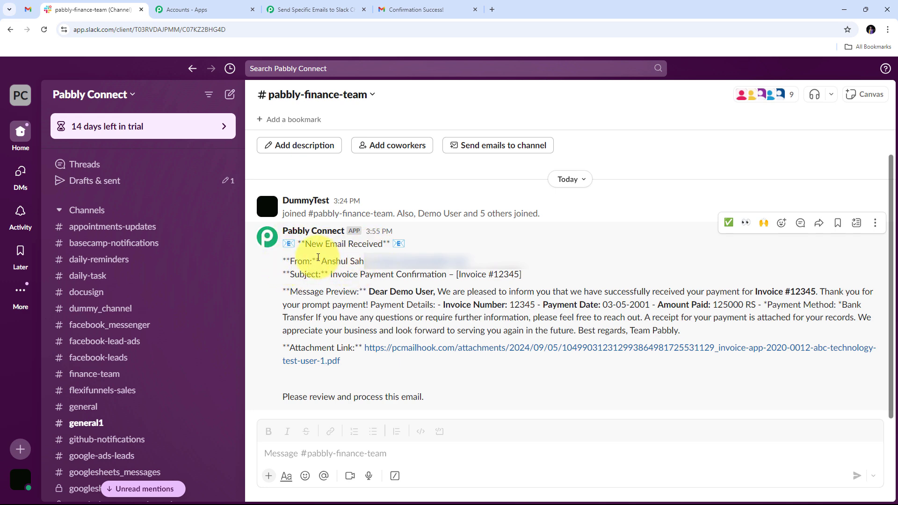
drag(329, 261, 301, 266)
click(281, 283)
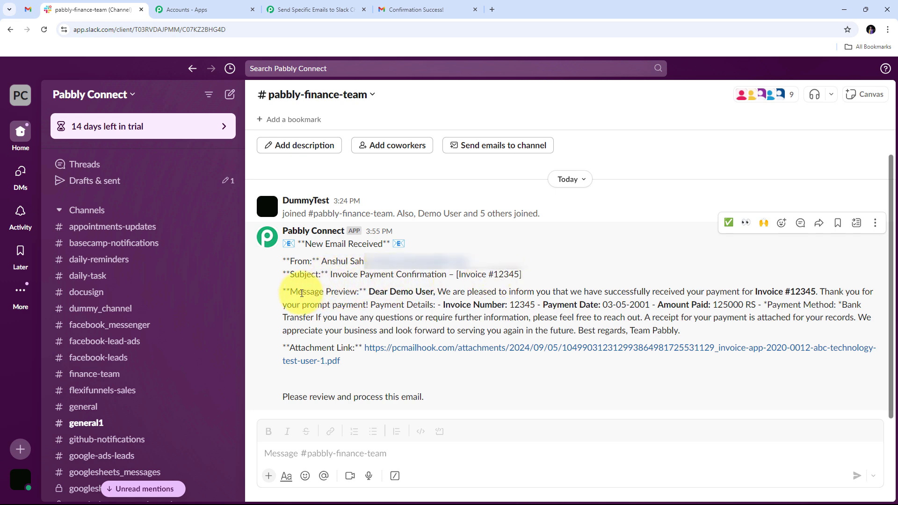
drag(286, 293, 734, 333)
click(383, 373)
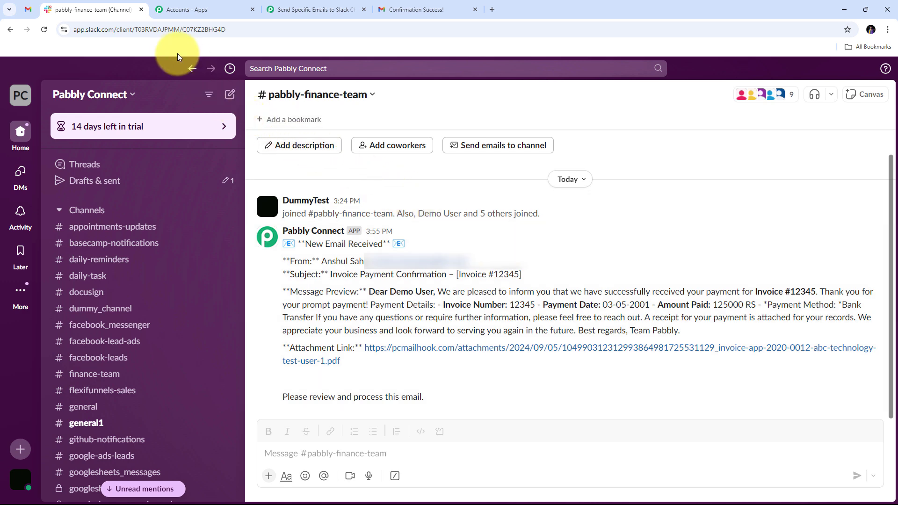
Return to the Send Specific Emails to Slack Channel workflow in Pabbly Connect and review its Email Parser, Filter and Slack steps.
click(310, 9)
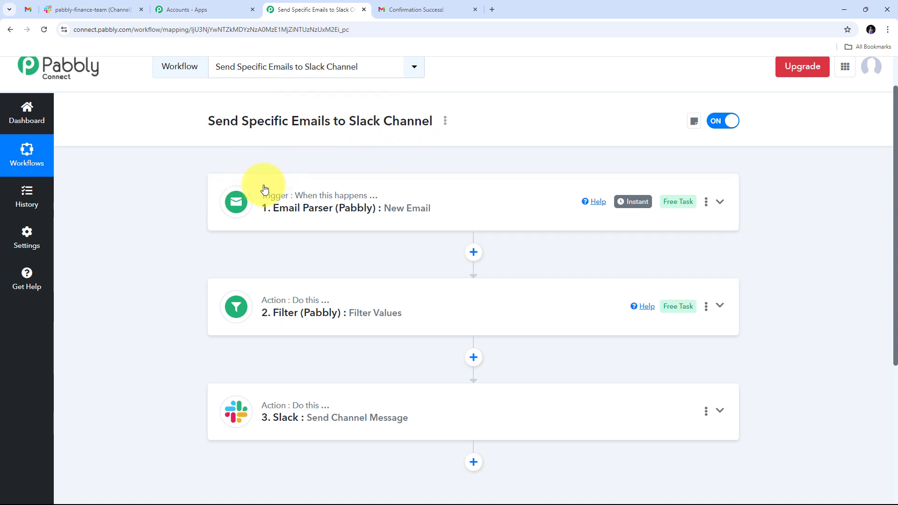
mouse_move(264, 205)
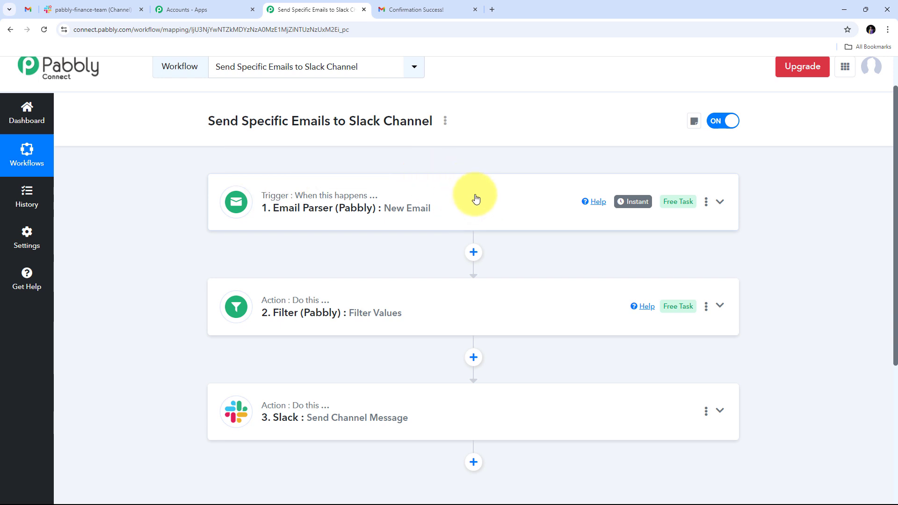
mouse_move(335, 208)
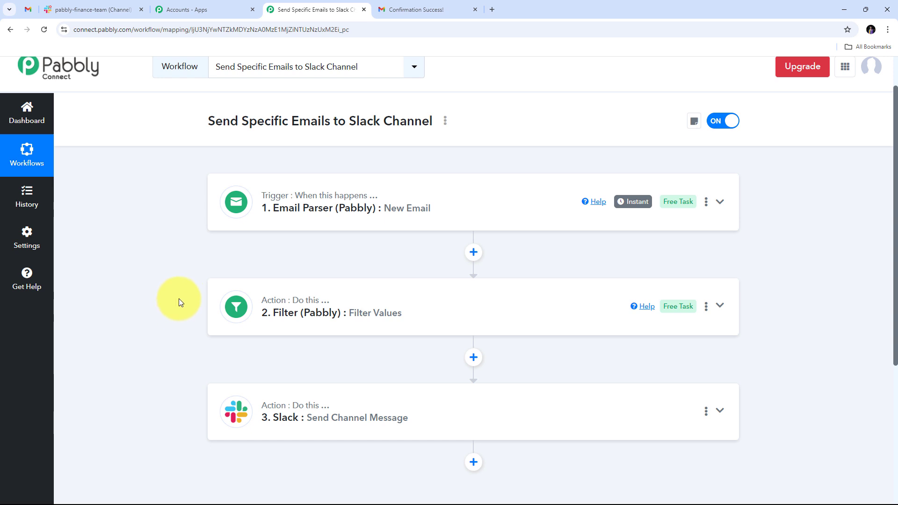
scroll(190, 321, down, 1)
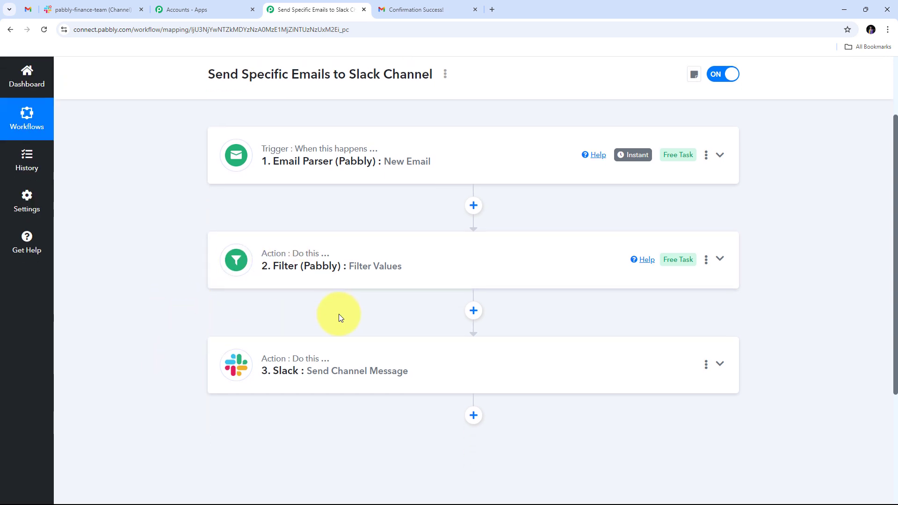